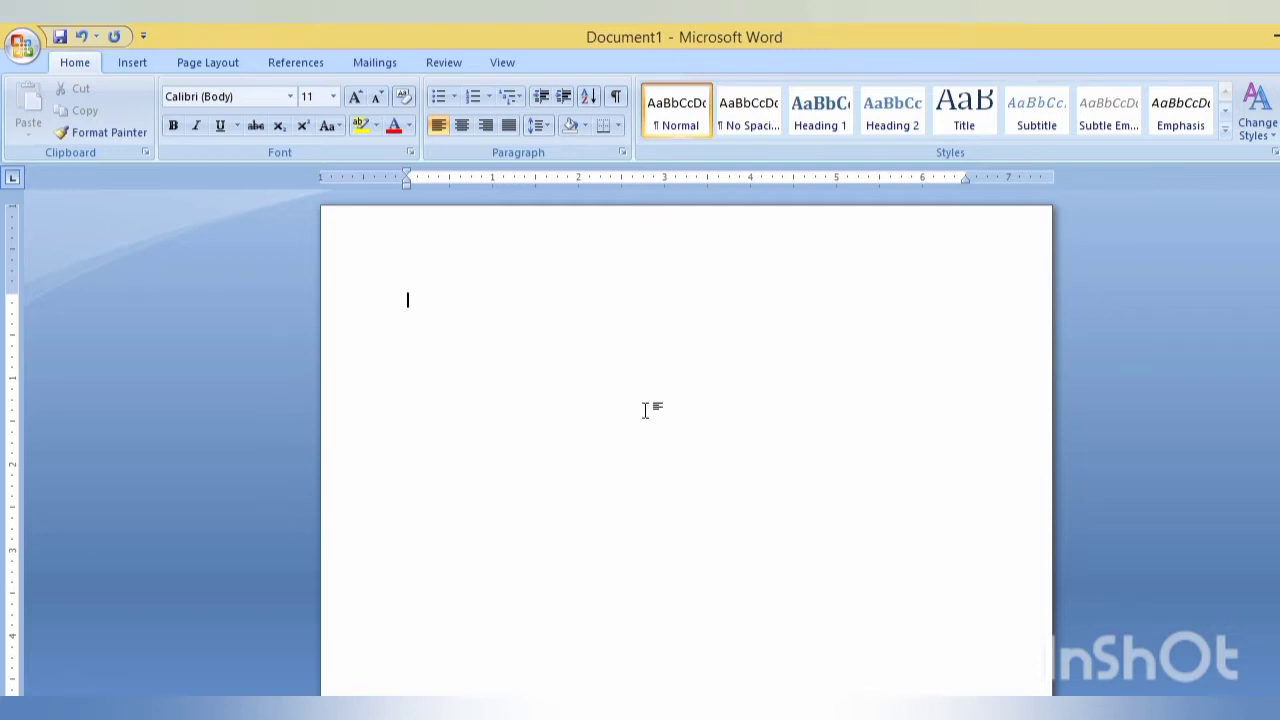
Switch to the ADMISSION FORM document and scroll through it to review the fields.
mouse_move(300, 712)
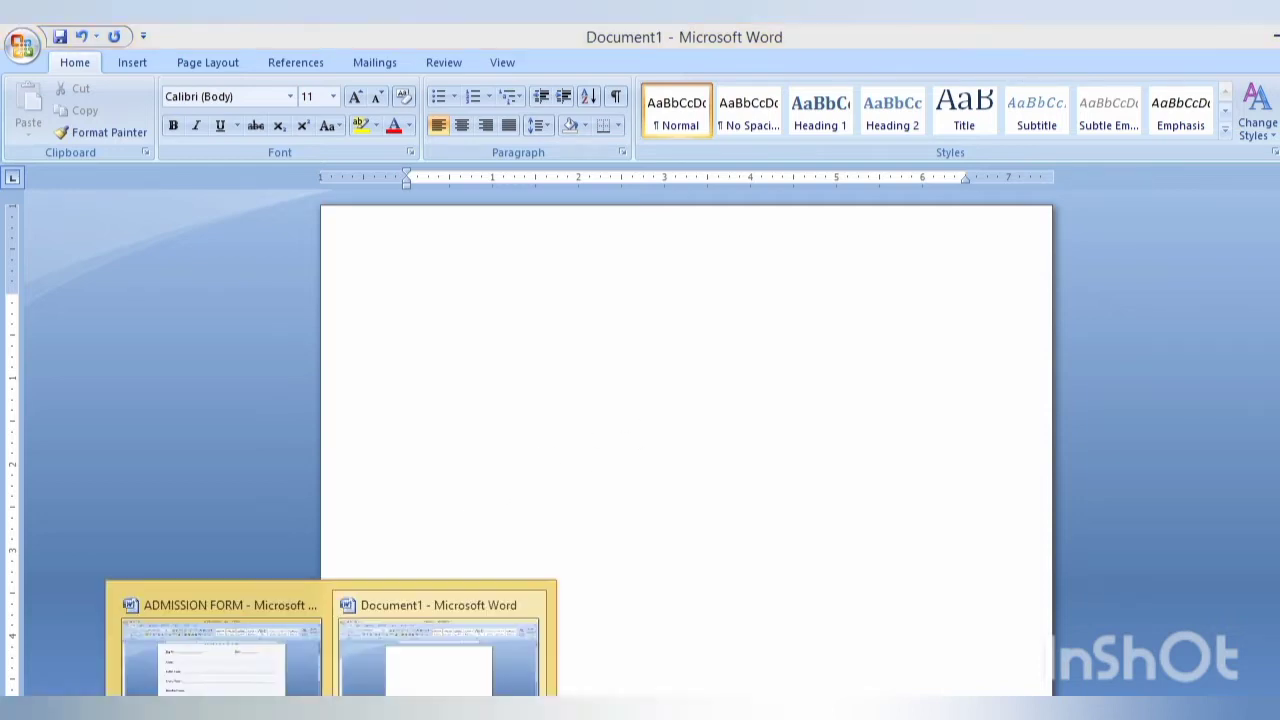
click(300, 682)
scroll(394, 457, up, 2)
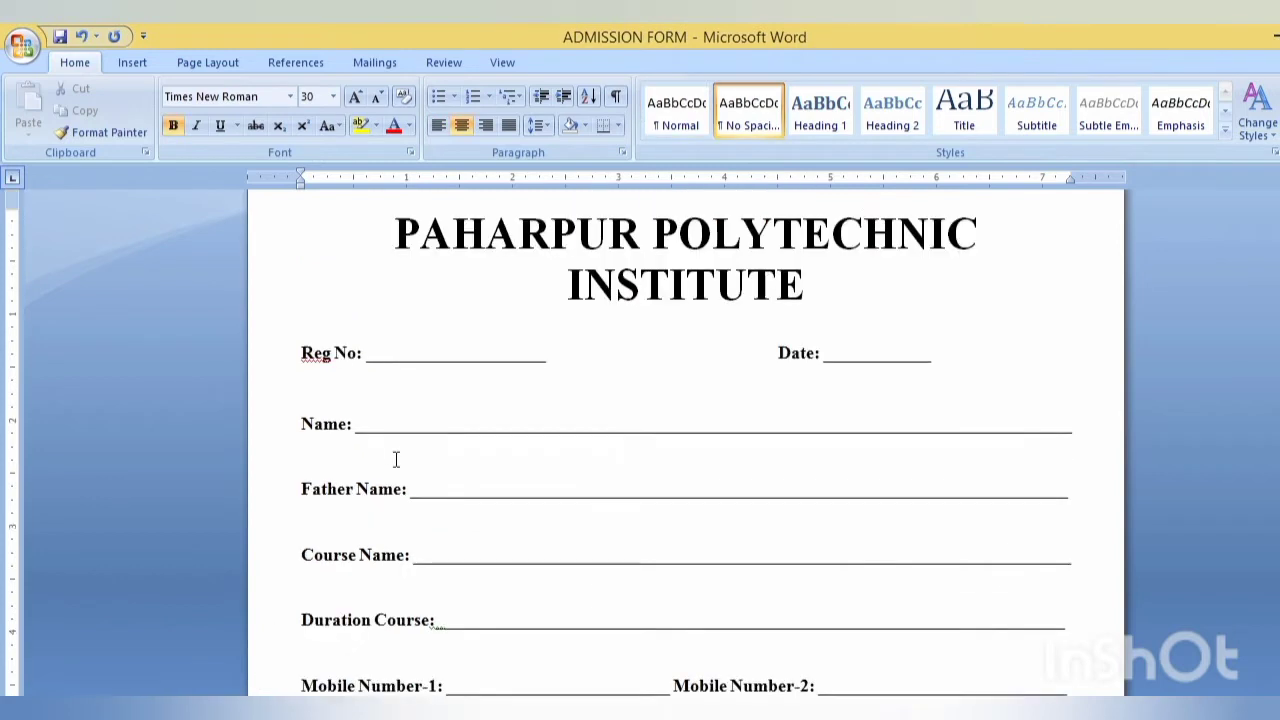
scroll(411, 443, up, 1)
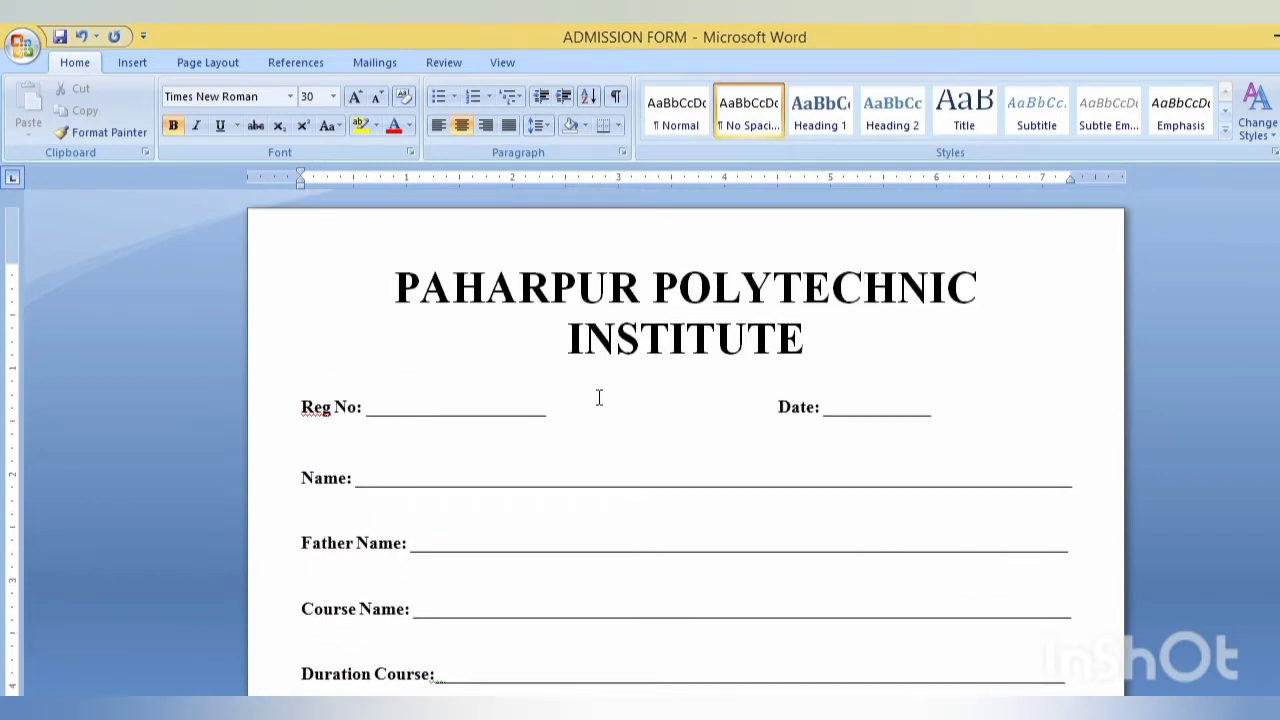
scroll(533, 409, down, 2)
scroll(533, 409, down, 3)
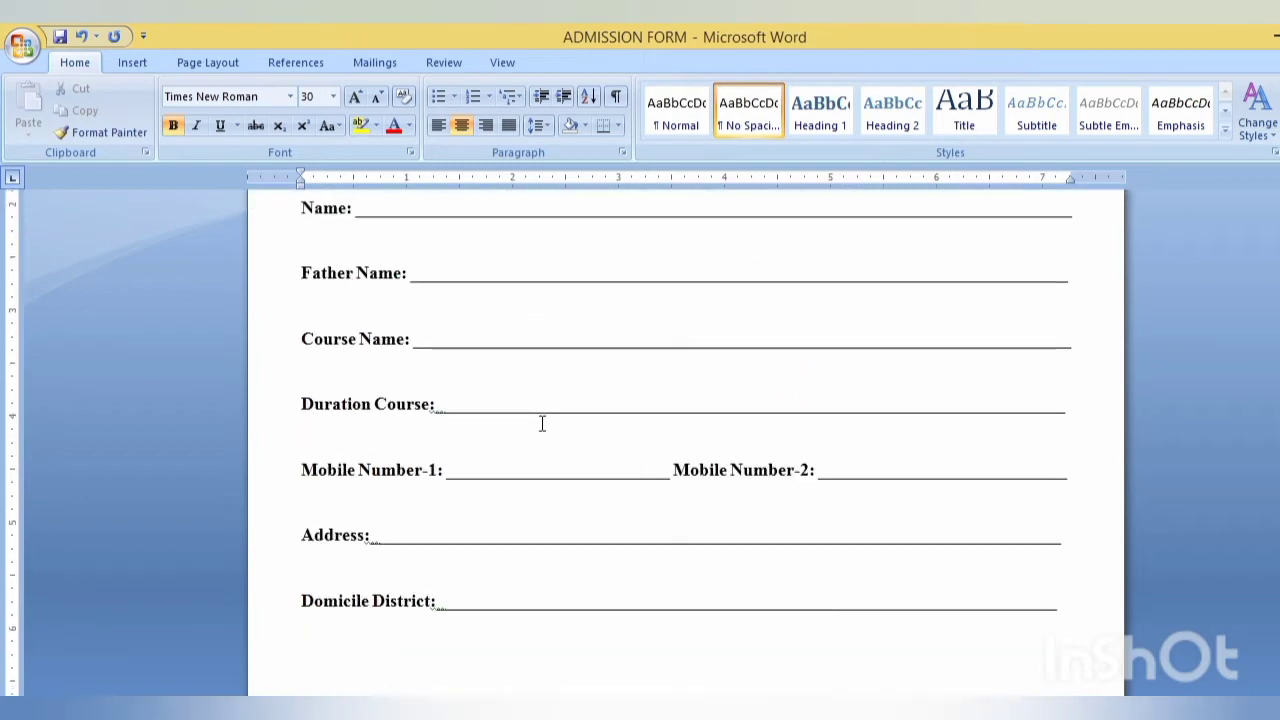
scroll(543, 423, down, 3)
scroll(543, 423, down, 3)
scroll(543, 423, down, 3)
scroll(562, 427, up, 1)
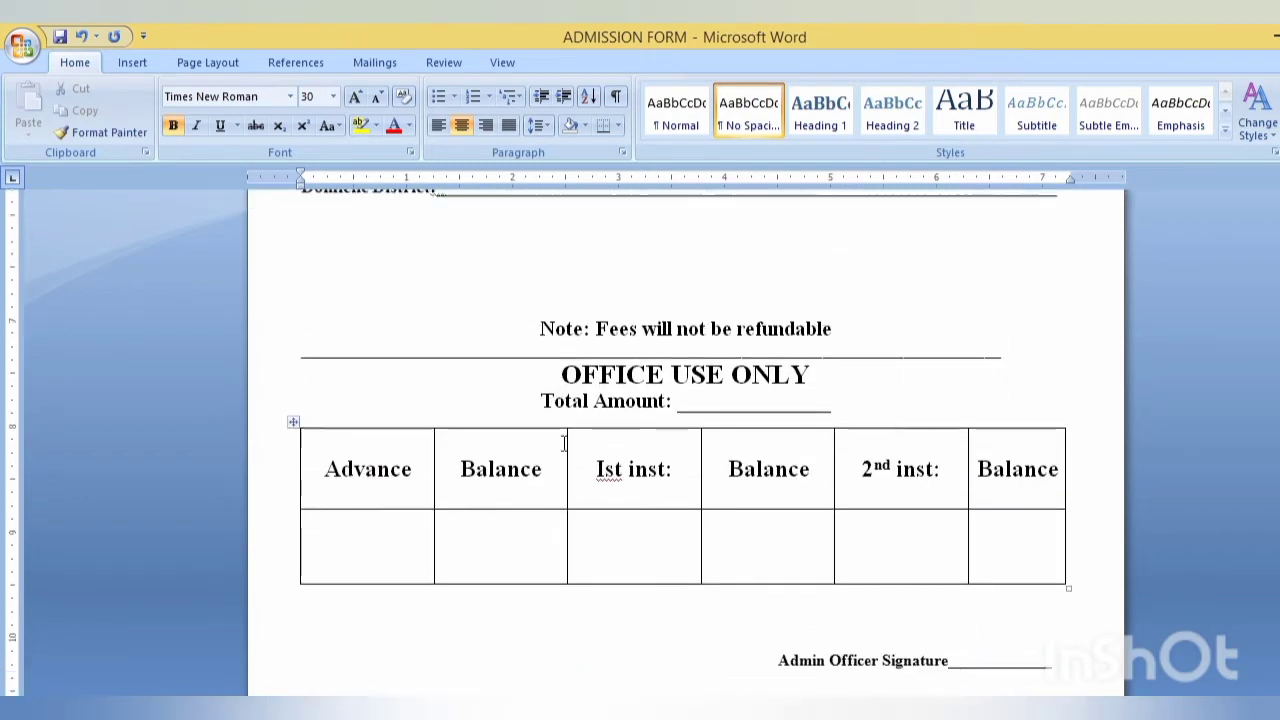
scroll(563, 440, up, 10)
scroll(556, 436, up, 5)
scroll(550, 433, up, 1)
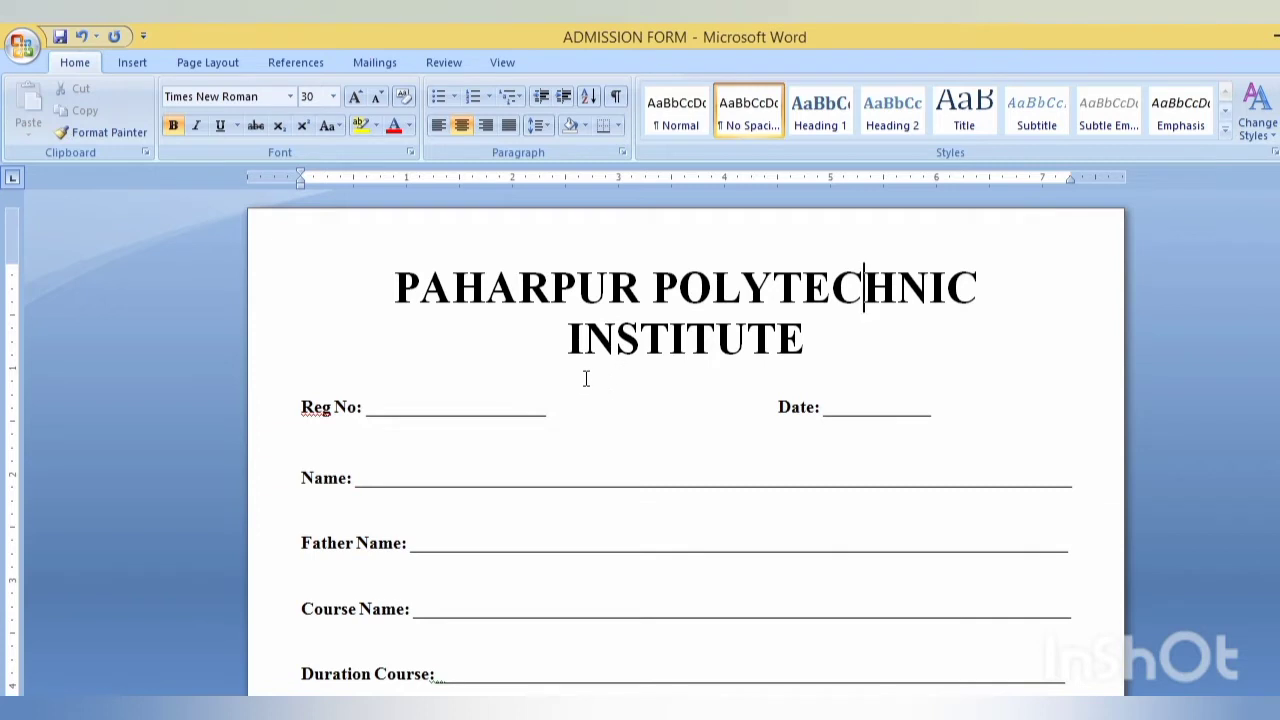
scroll(555, 401, down, 1)
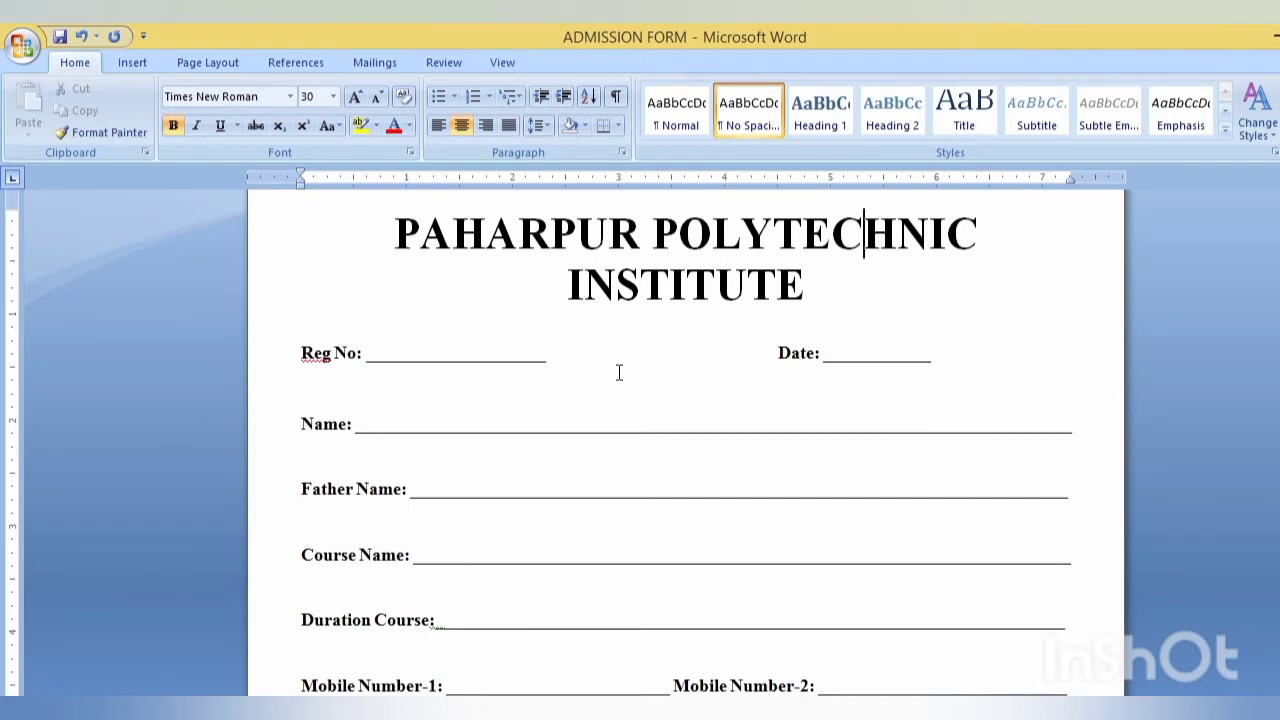
scroll(604, 385, down, 2)
scroll(595, 390, down, 3)
scroll(583, 397, down, 4)
scroll(583, 397, up, 5)
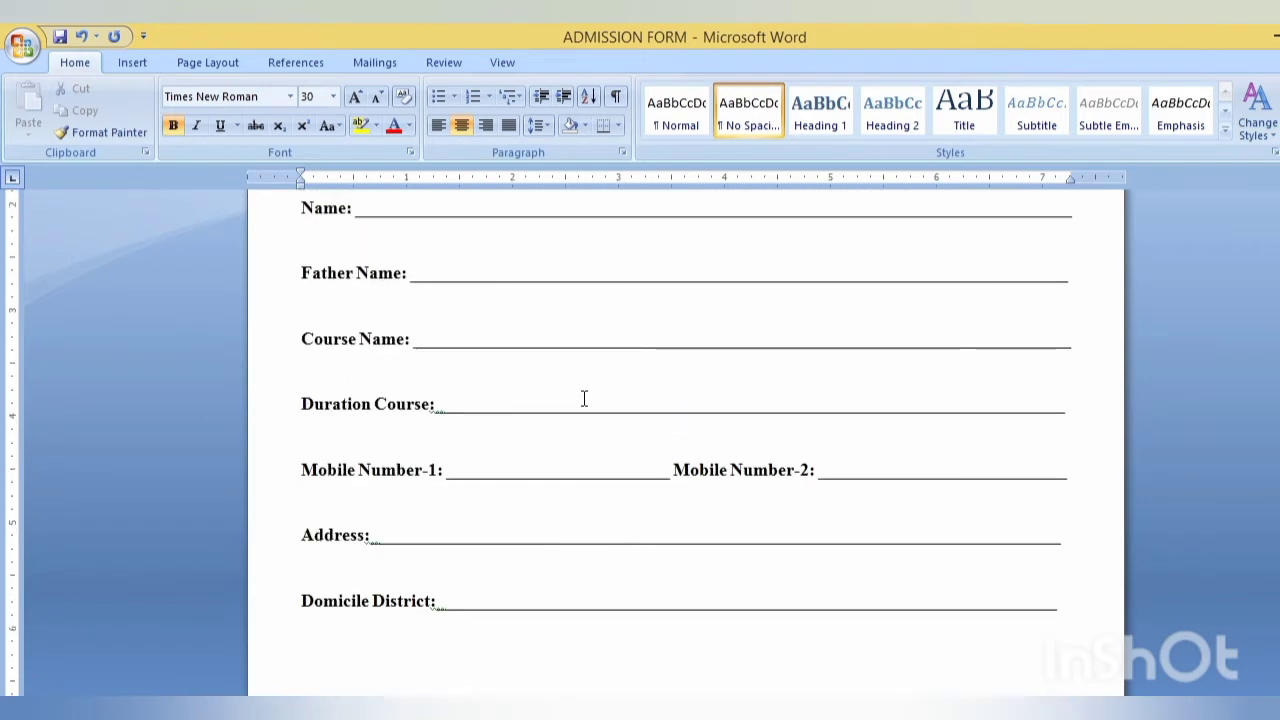
scroll(560, 405, up, 5)
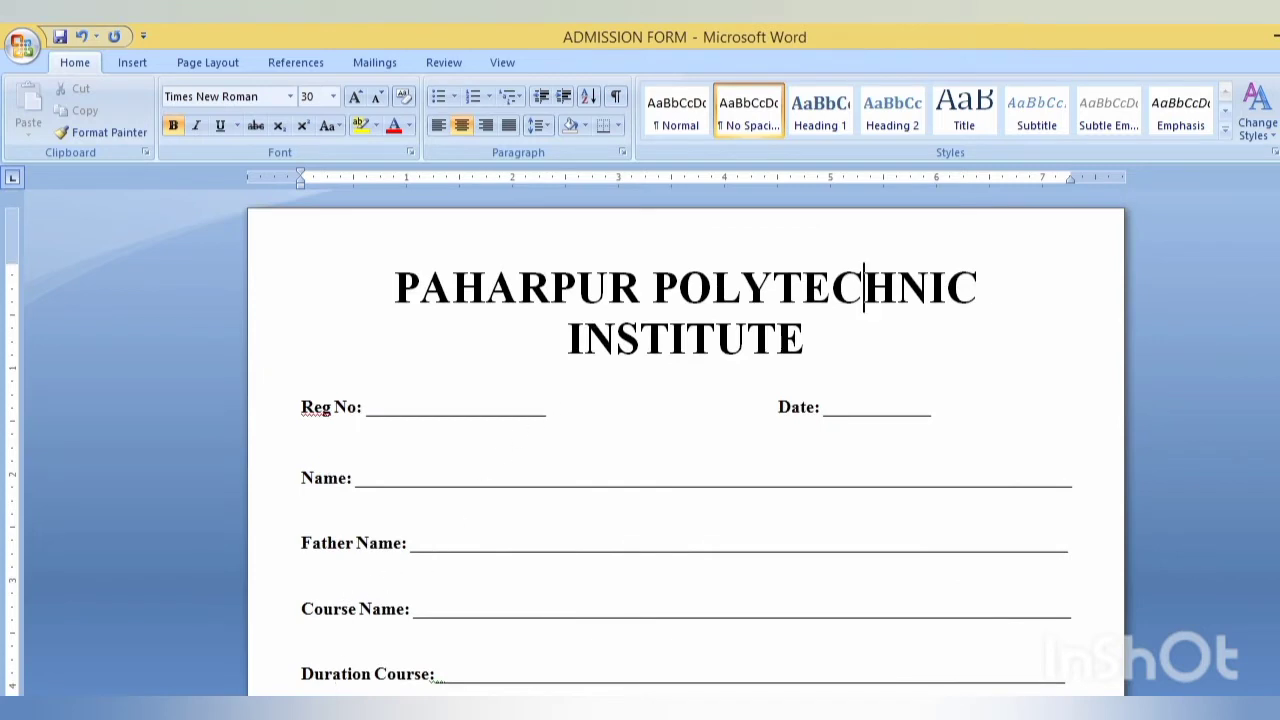
Return to the blank Document1 and bring up the Page Layout options.
mouse_move(330, 710)
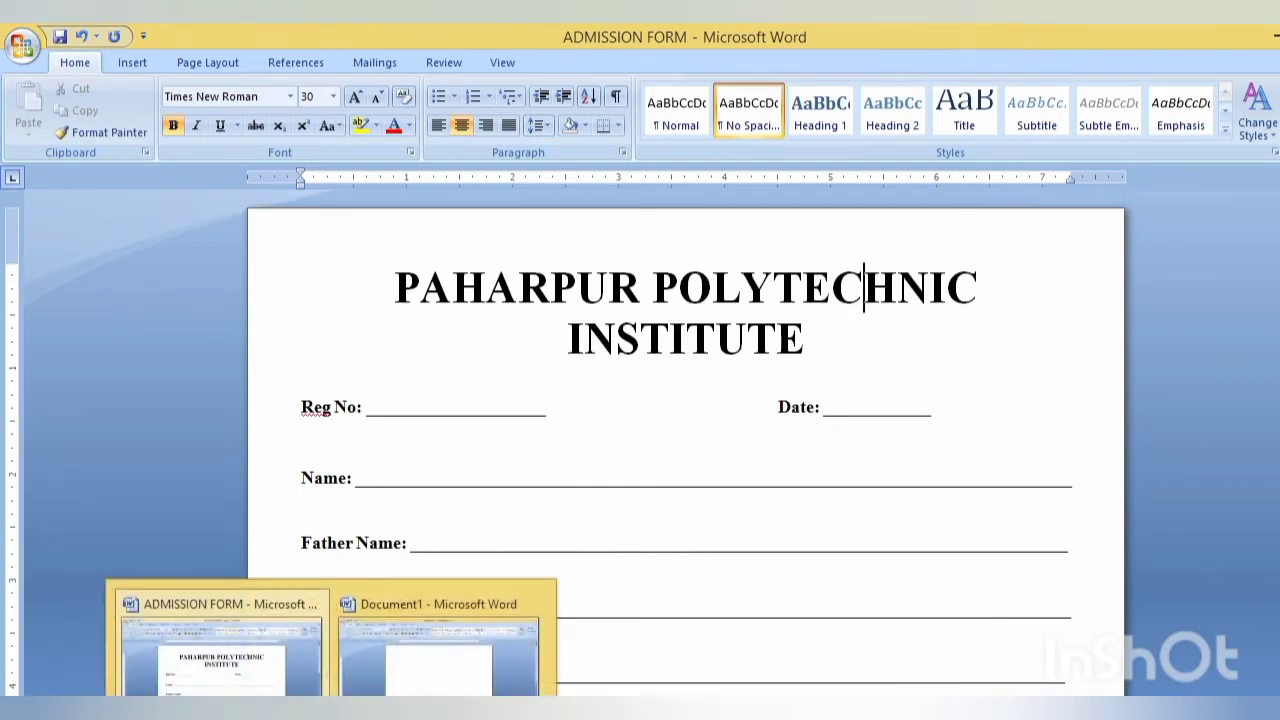
click(430, 670)
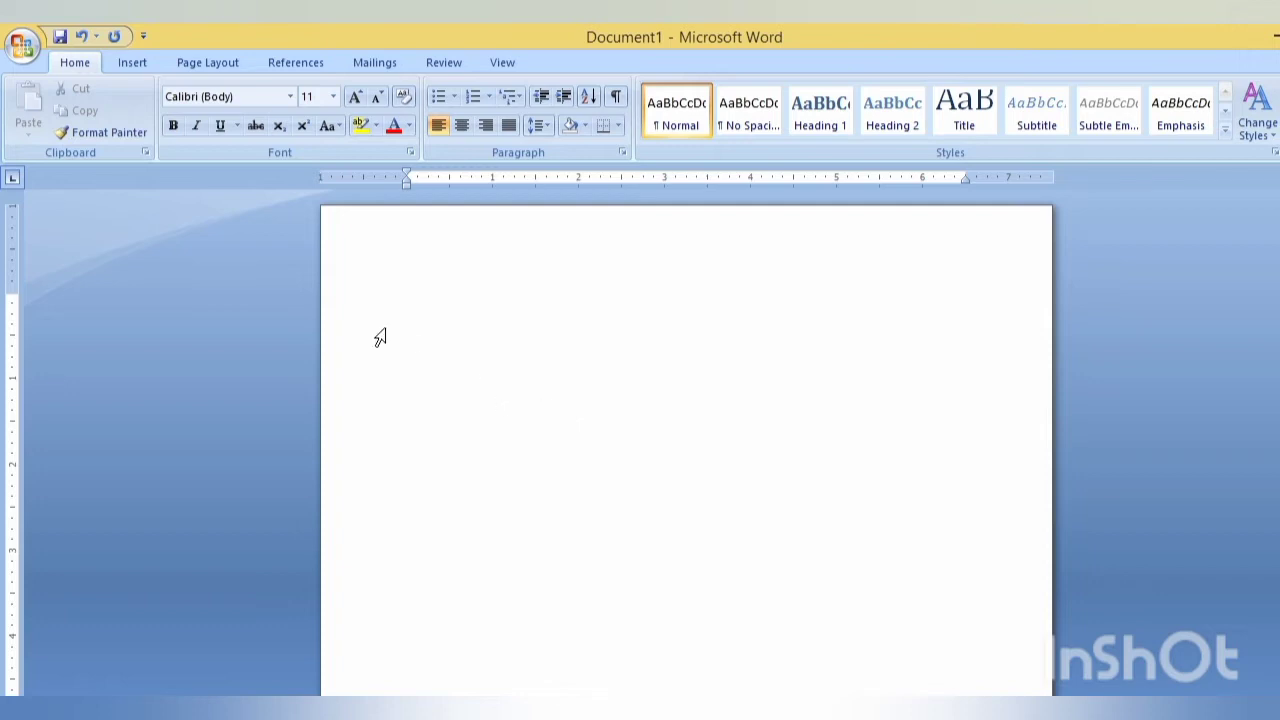
click(203, 60)
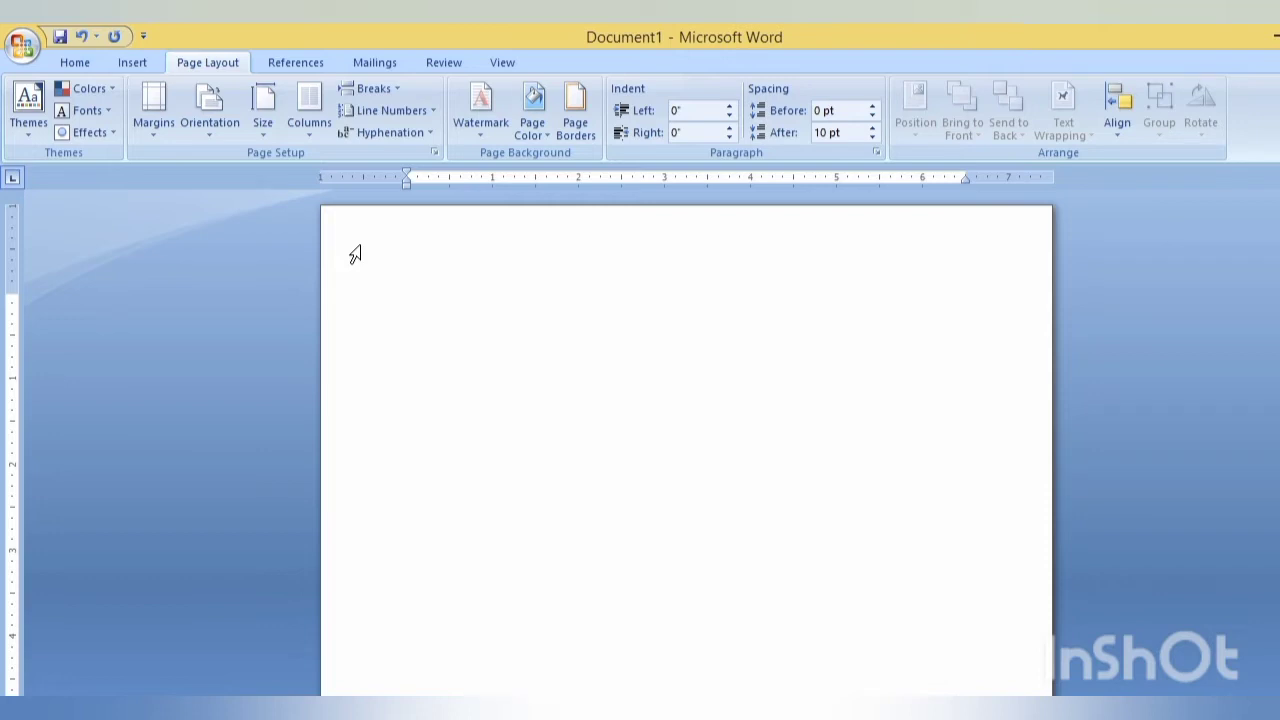
Give the page Normal margins, portrait orientation and A4 paper size.
click(150, 130)
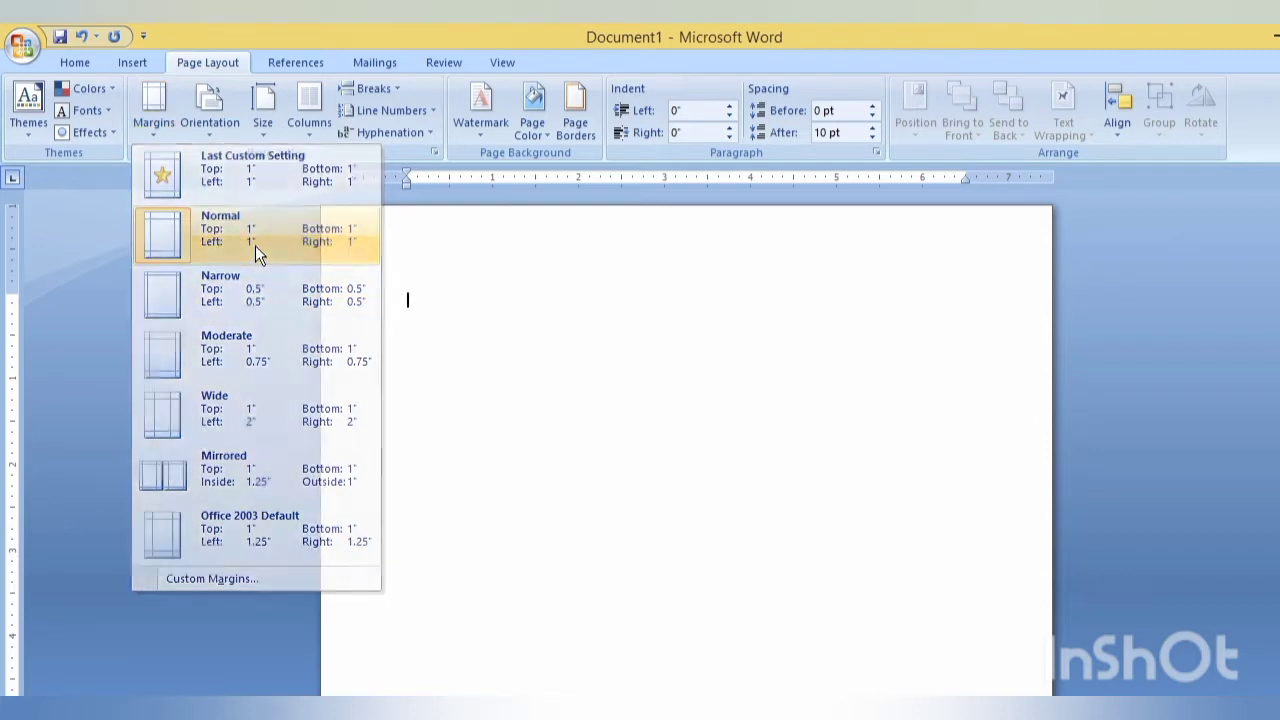
click(255, 245)
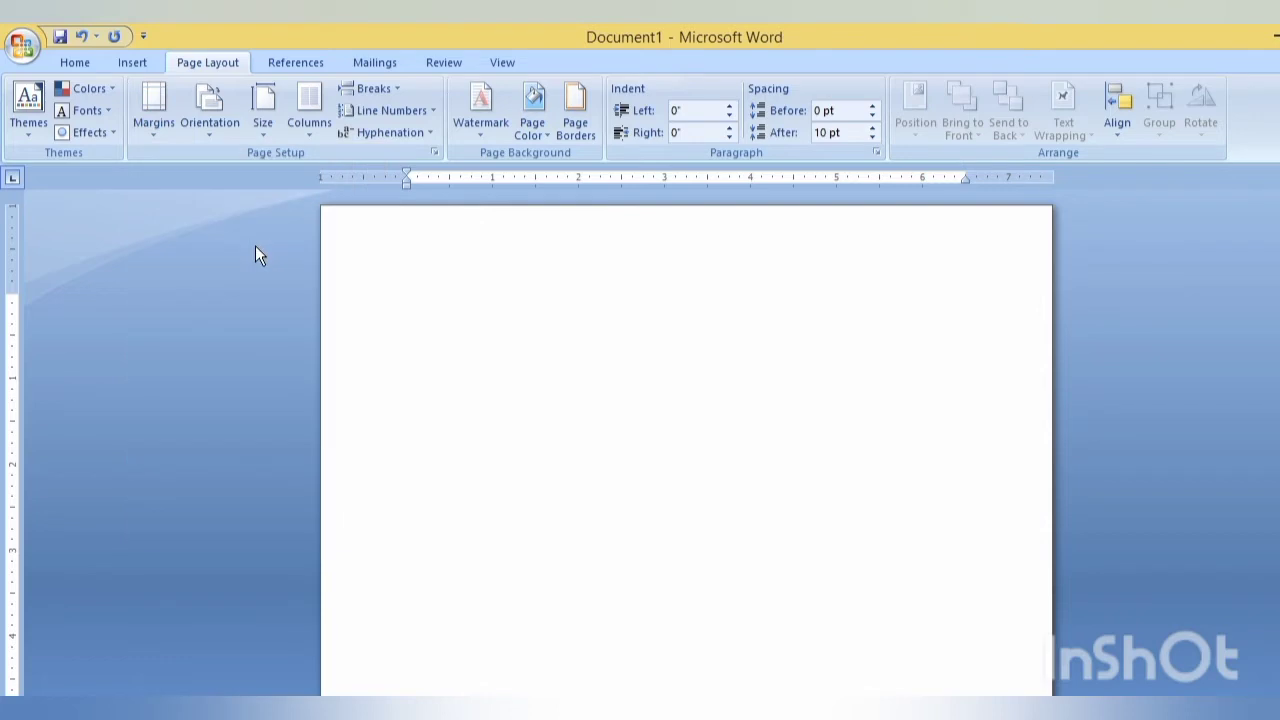
click(216, 135)
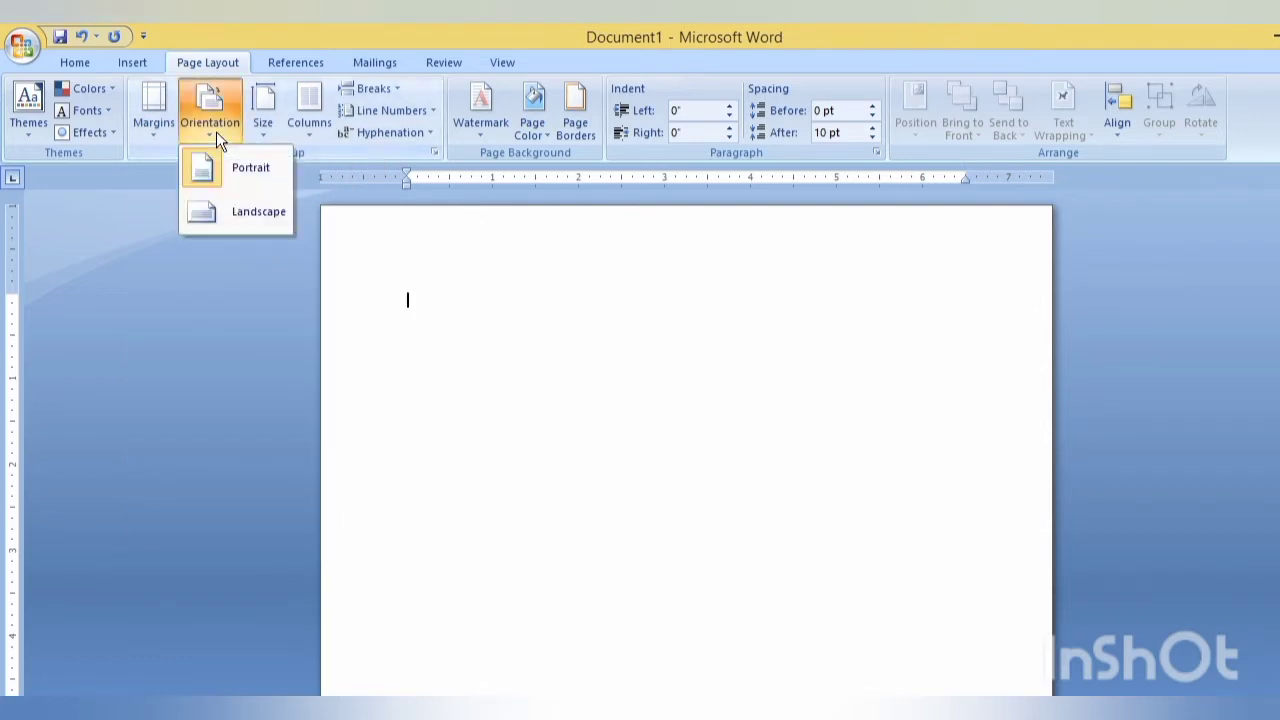
click(266, 210)
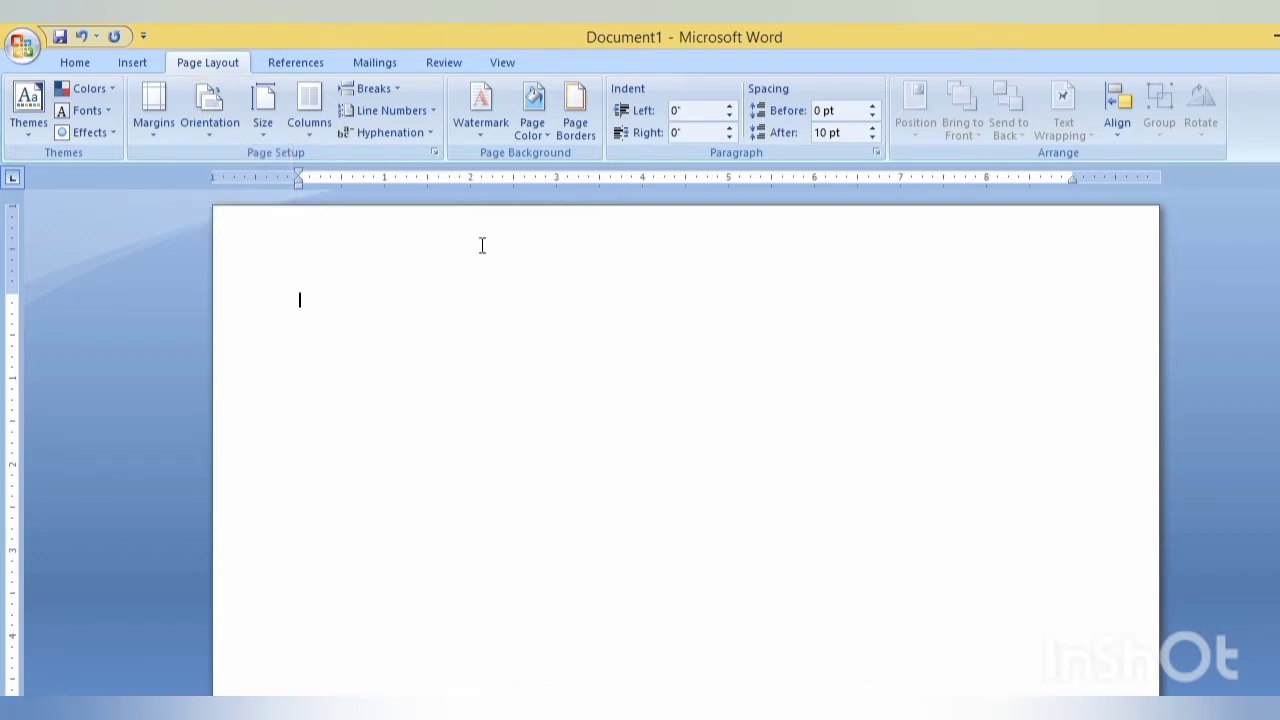
click(217, 135)
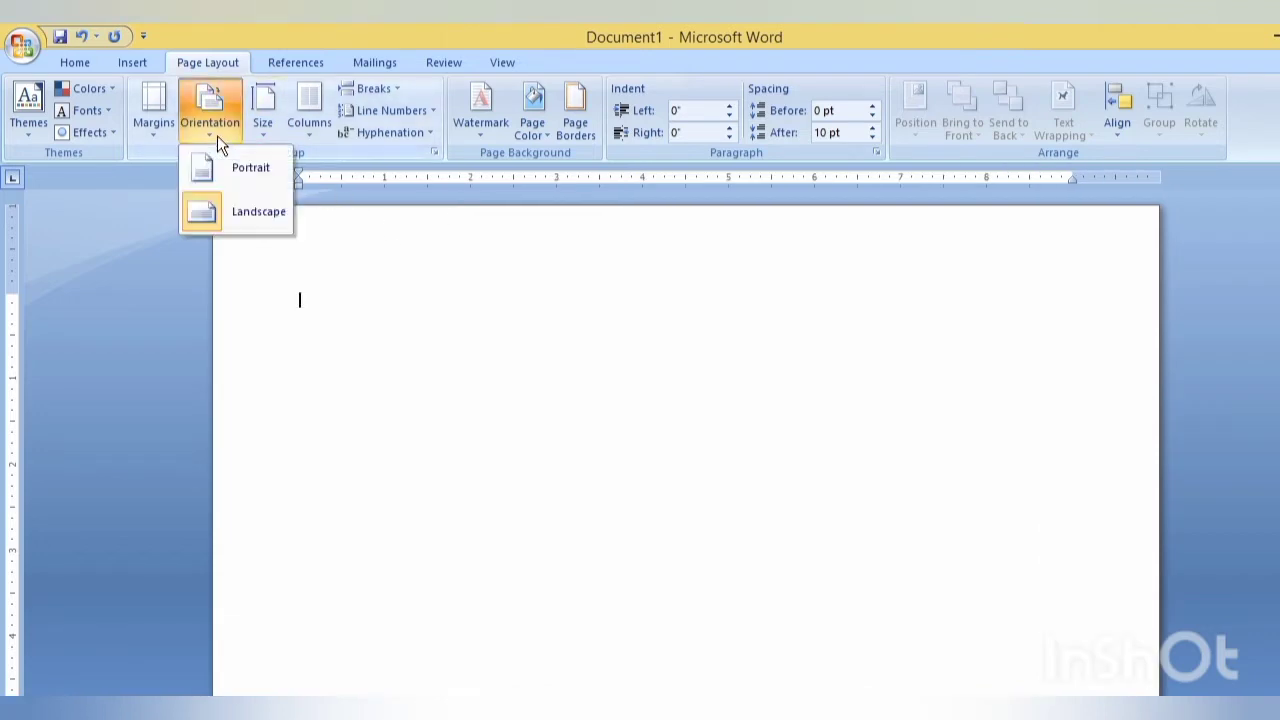
click(248, 168)
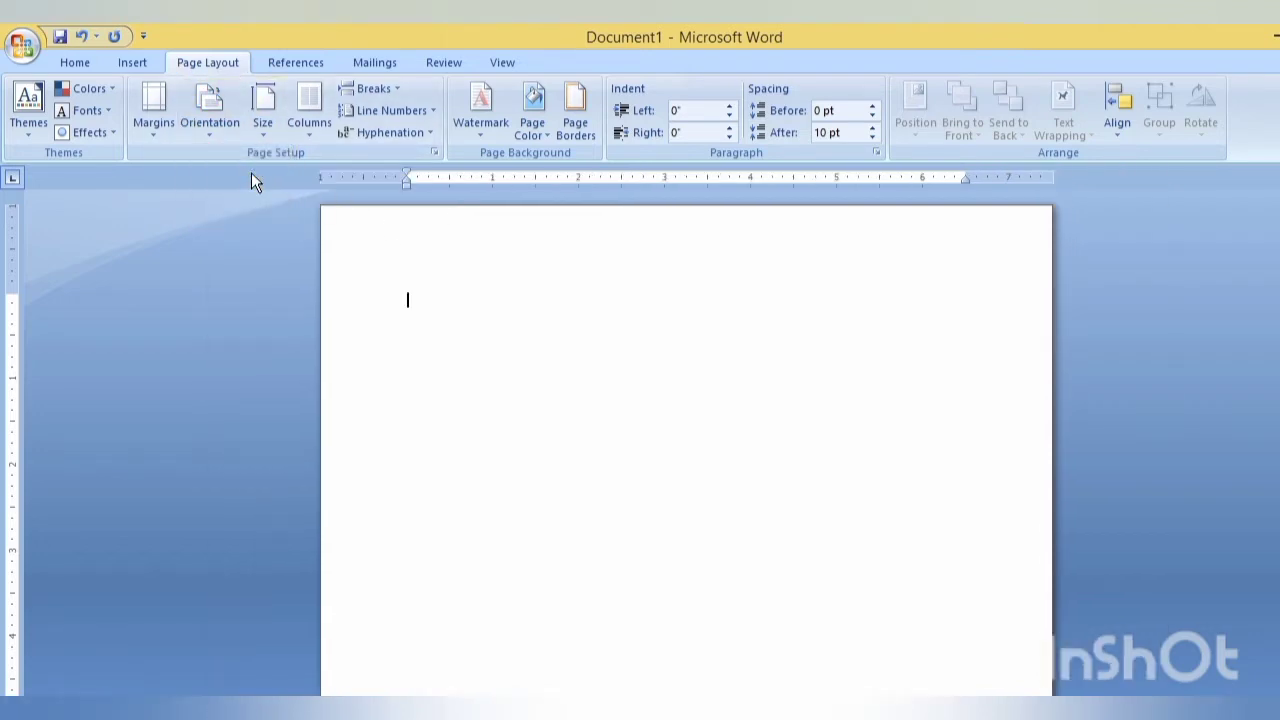
click(263, 139)
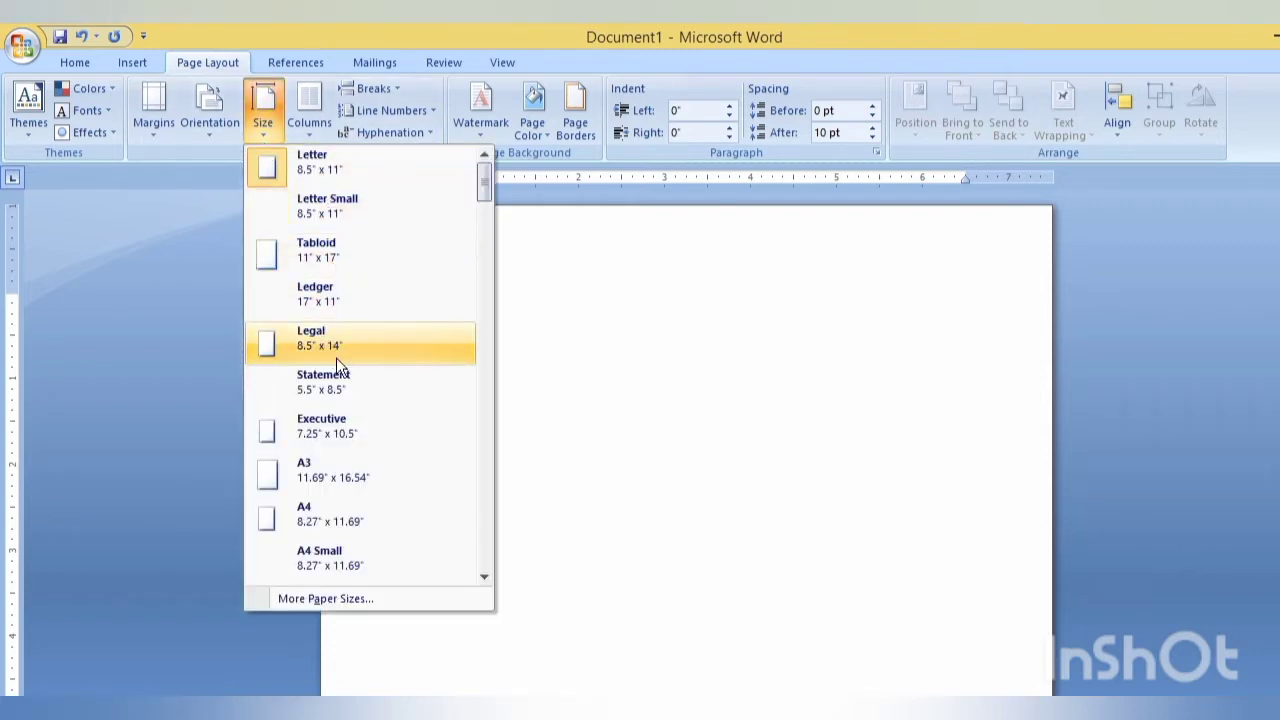
click(319, 512)
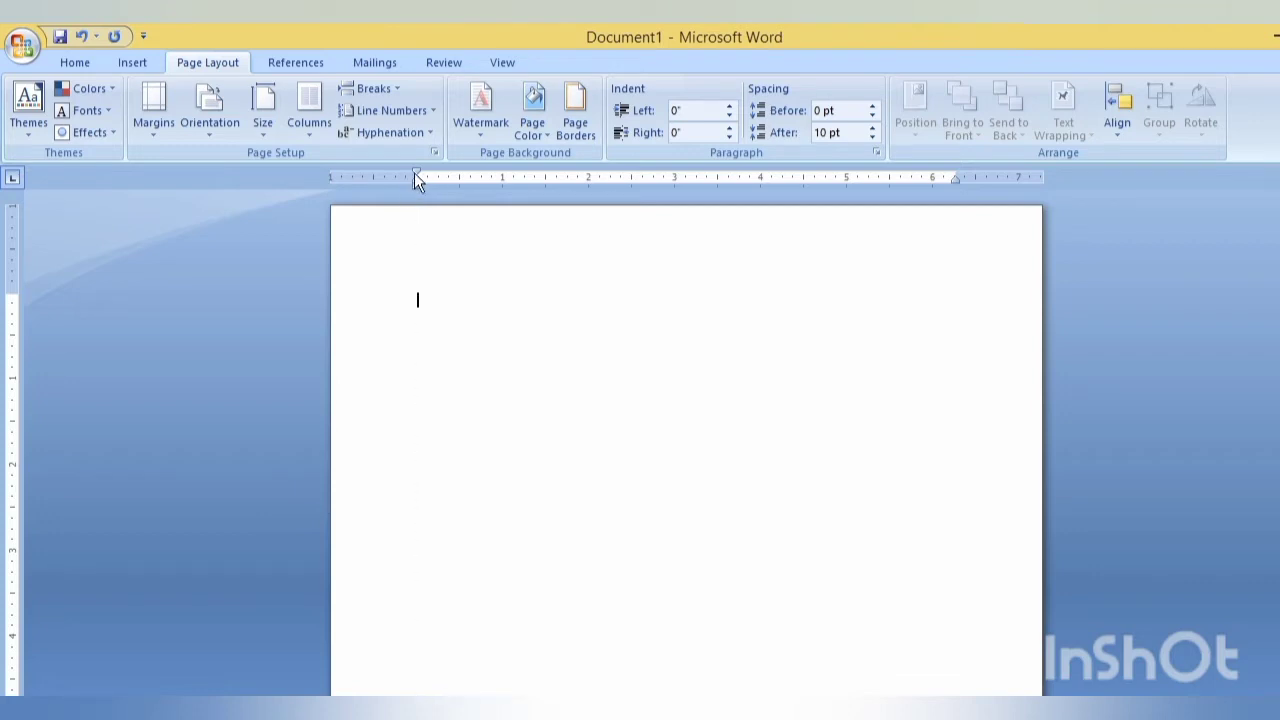
Widen the left and right indents and shrink the top margin on the rulers.
drag(416, 174, 373, 176)
drag(952, 178, 1002, 178)
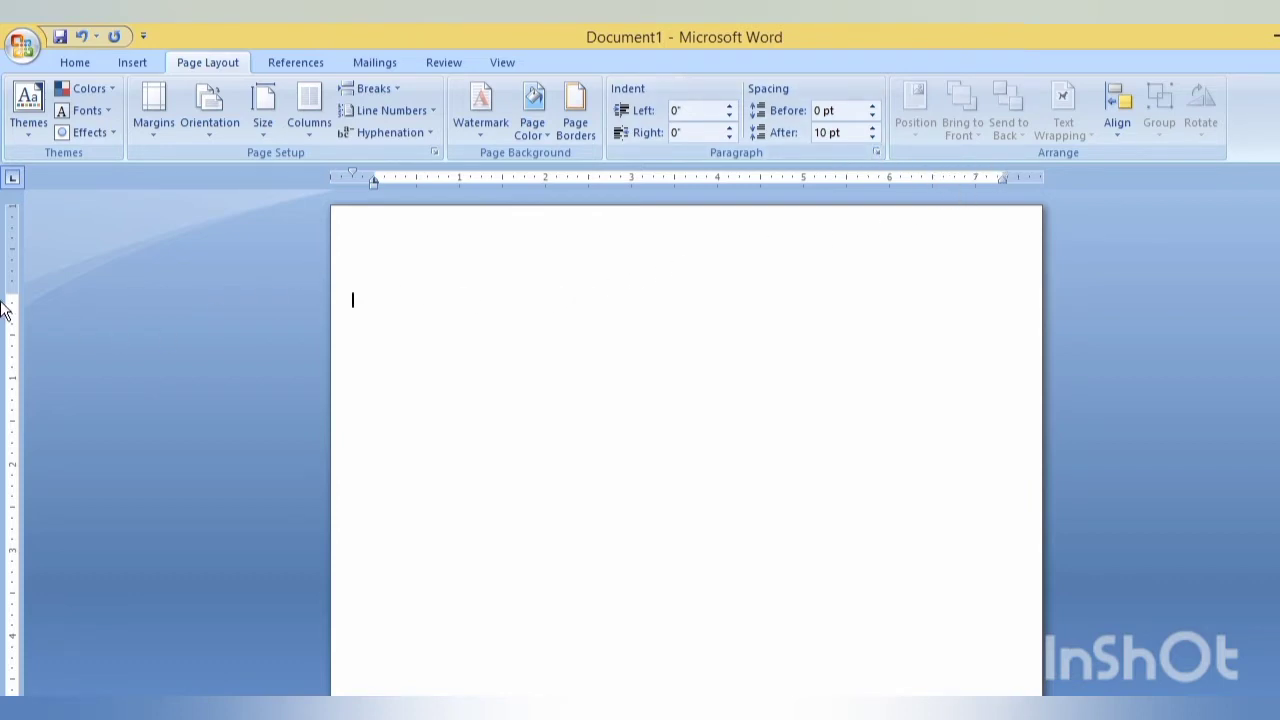
drag(13, 292, 13, 246)
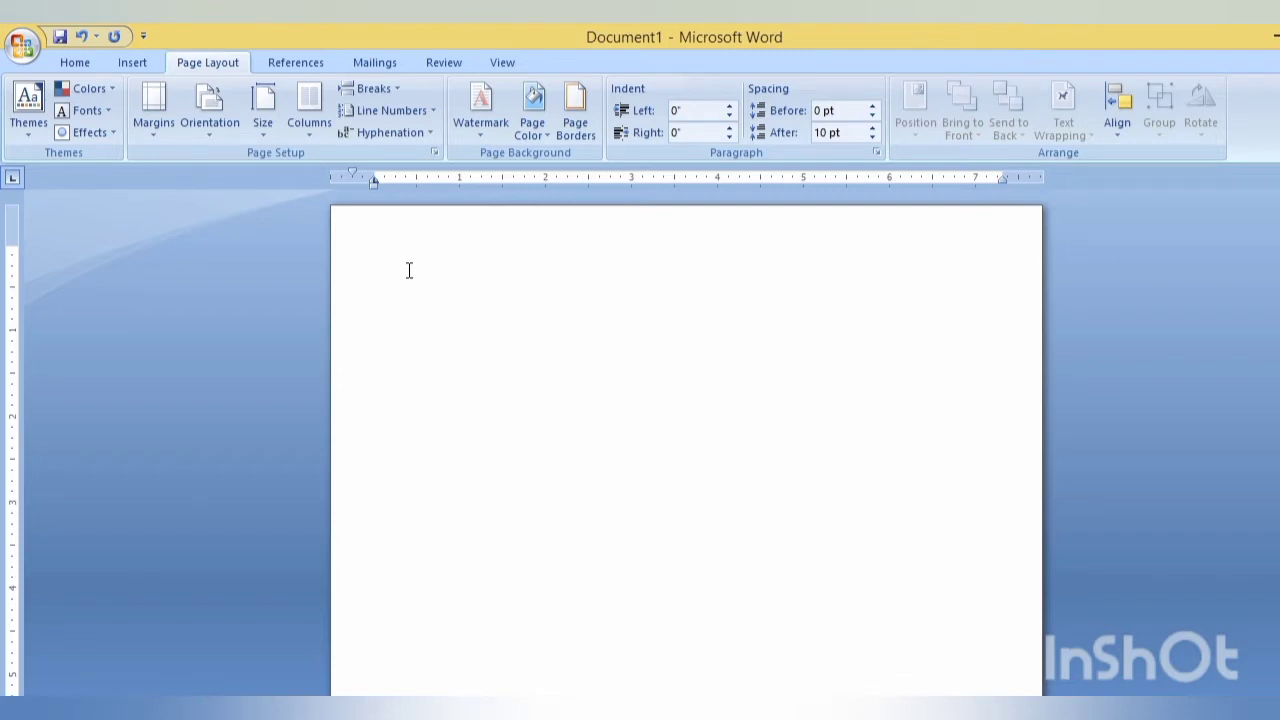
Type headings 'PAHARPUR POLYTECHNIC INSTITUET' and 'STUDENT ID CARD FROM', then a REG. NO and DATE blank line.
text(PAHARP)
text(UR P)
text(OLYTECHN)
text(IC INS)
text(TITUET )
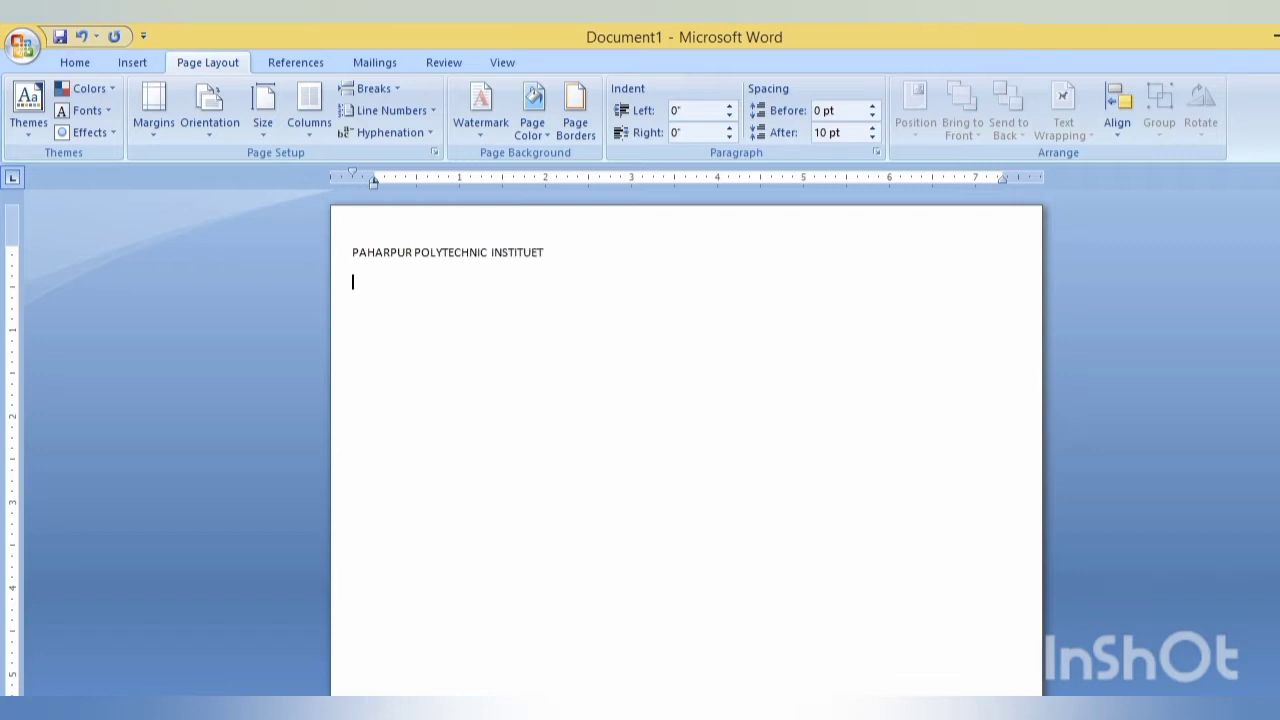
text(ST)
text(UDENT ID)
text( CARD)
text( FROM)
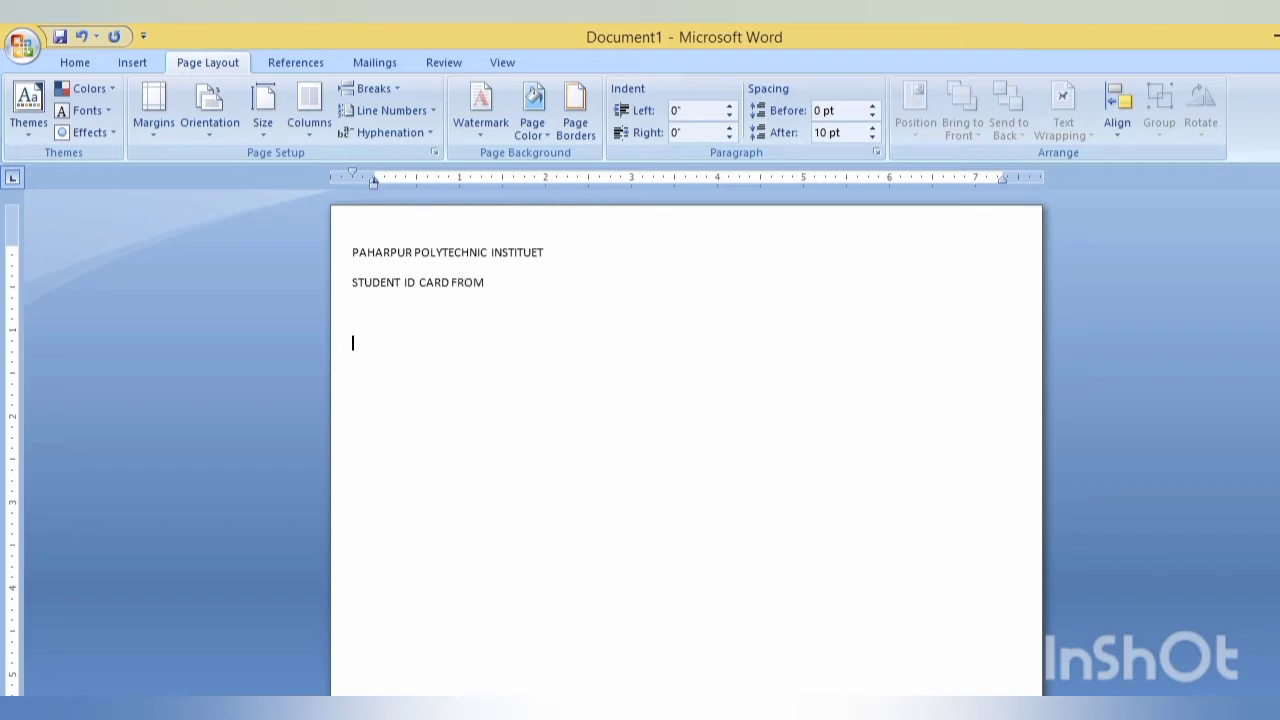
text(RE)
text(G)
text( . NO)
text(: )
text(____________________)
text(__)
key(Tab)
key(Tab)
text(__ )
text(DATE:)
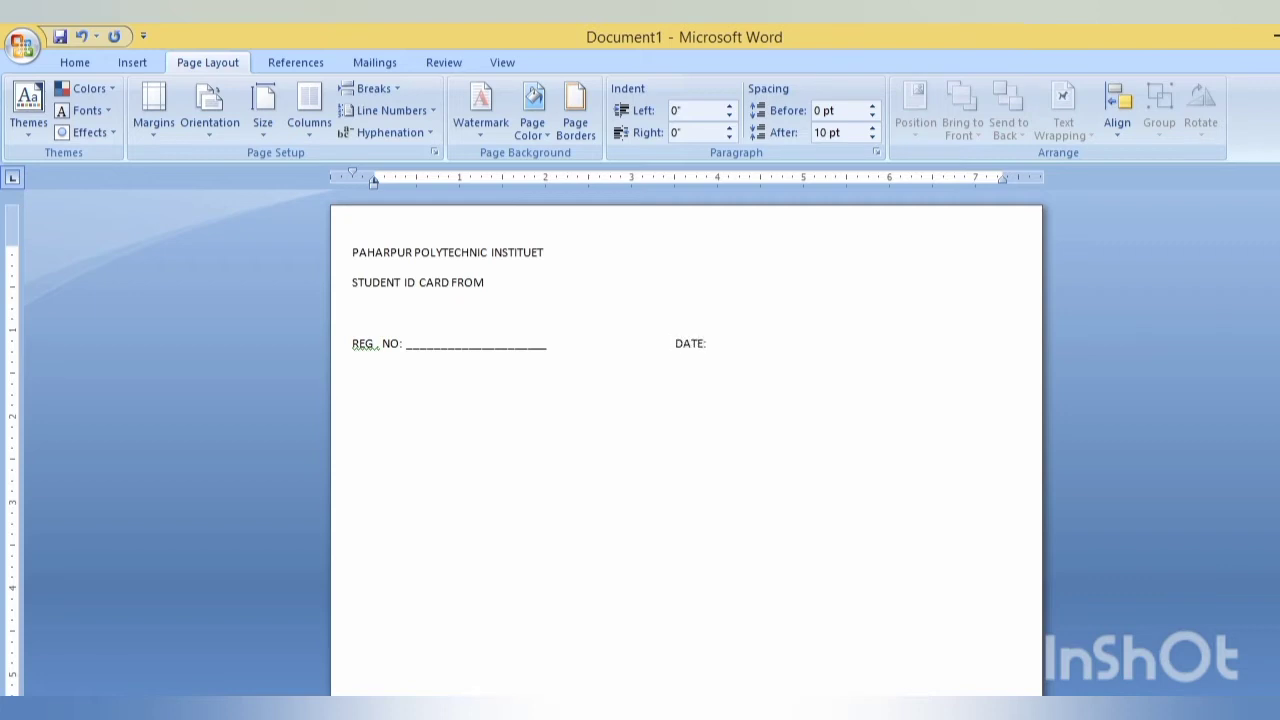
text( _)
text(_________________________)
Type the NAME, FATHER NAME and TECHNOLOGY fields with underscore blanks.
text(NAME: )
text(_________)
text(____________________________________________________________)
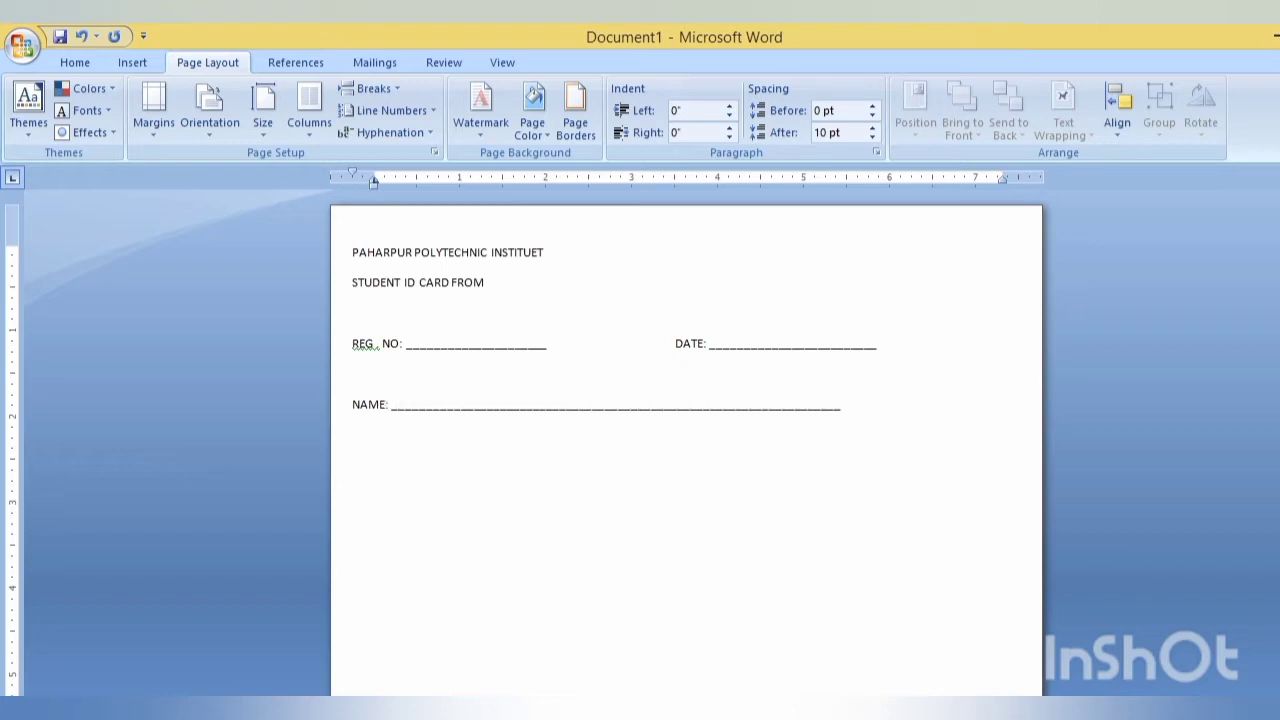
text(______ )
text(FAT)
text(HER NAME: )
text(______________________________)
text(______________________________)
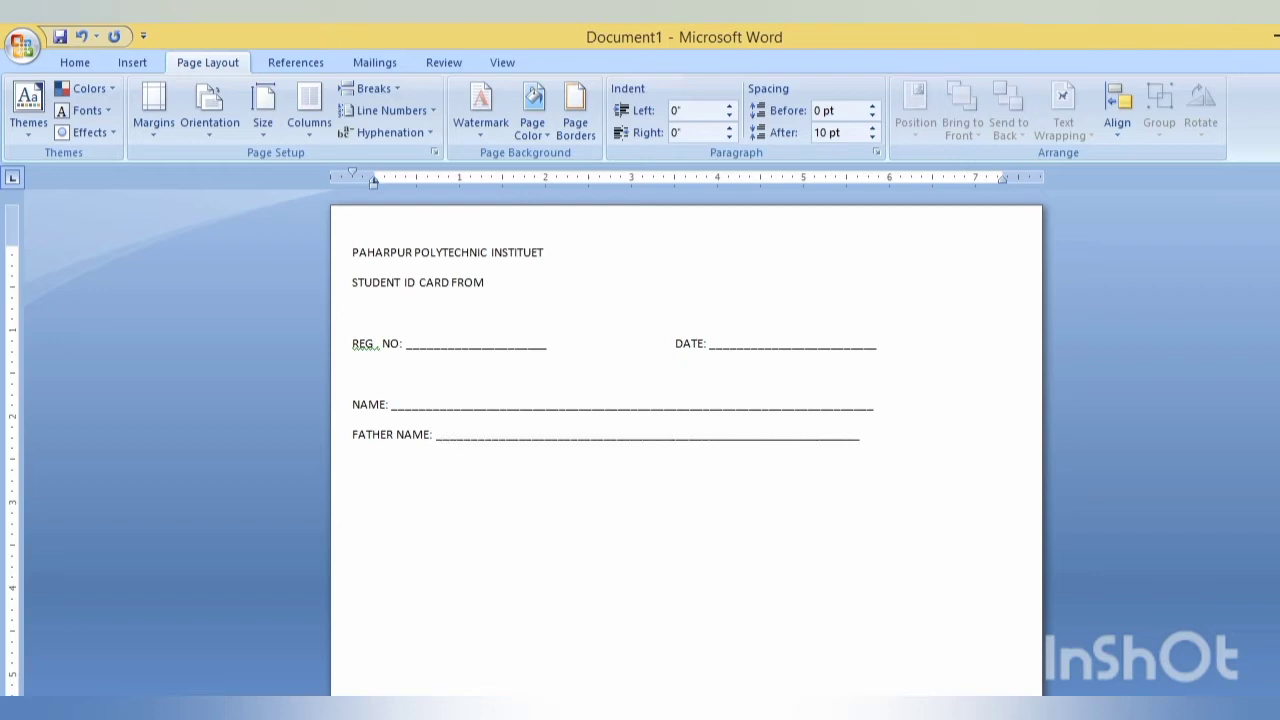
key(Return)
text(TECHNO)
text(LOGY: )
text(__________________________)
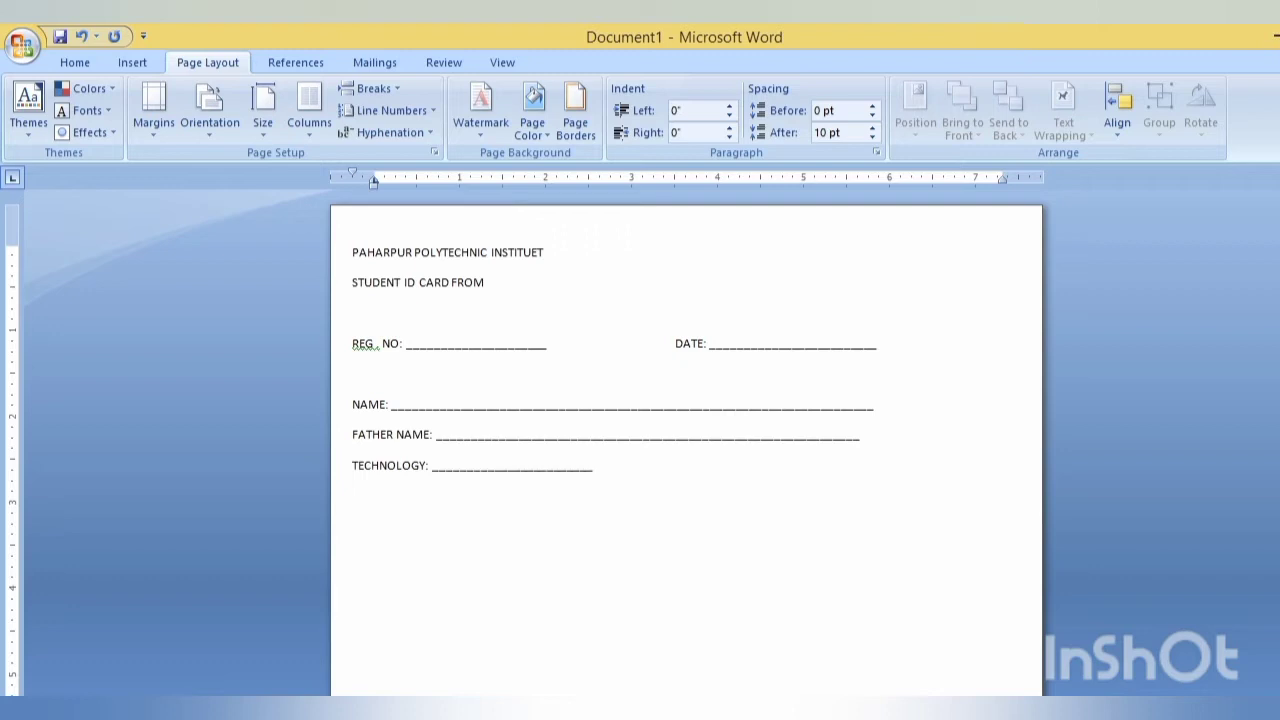
text(_____________________________________________)
key(Return)
key(BackSpace)
key(BackSpace)
key(BackSpace)
key(BackSpace)
key(BackSpace)
key(BackSpace)
key(BackSpace)
key(BackSpace)
Add ROLL NO, SESSION, VALID UP TO, DATE OF BIRTH, BLOOD GROUP, ADDRESS and MOB blanks.
text(ROLL)
text( NO: )
text(___________________________ )
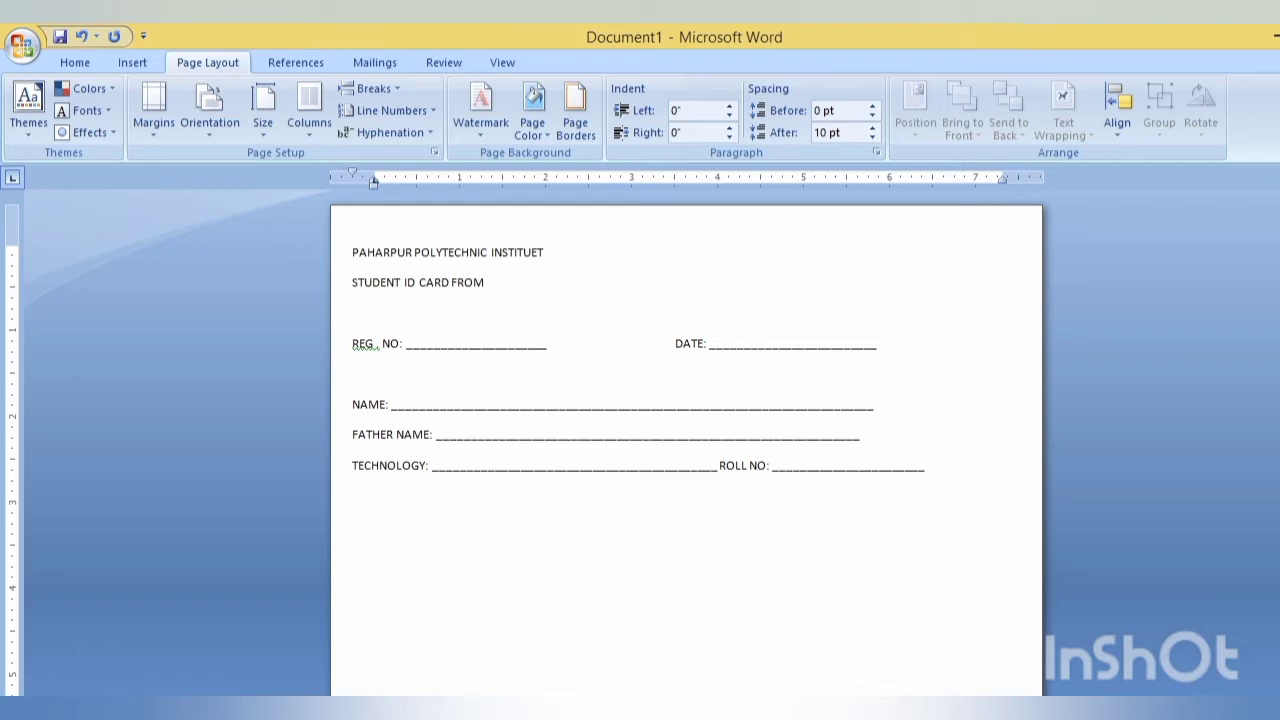
text(SESSIO)
text(N :_)
text(______________________________________________________)
text( V)
text(A)
key(BackSpace)
key(BackSpace)
text(V)
text(ALID)
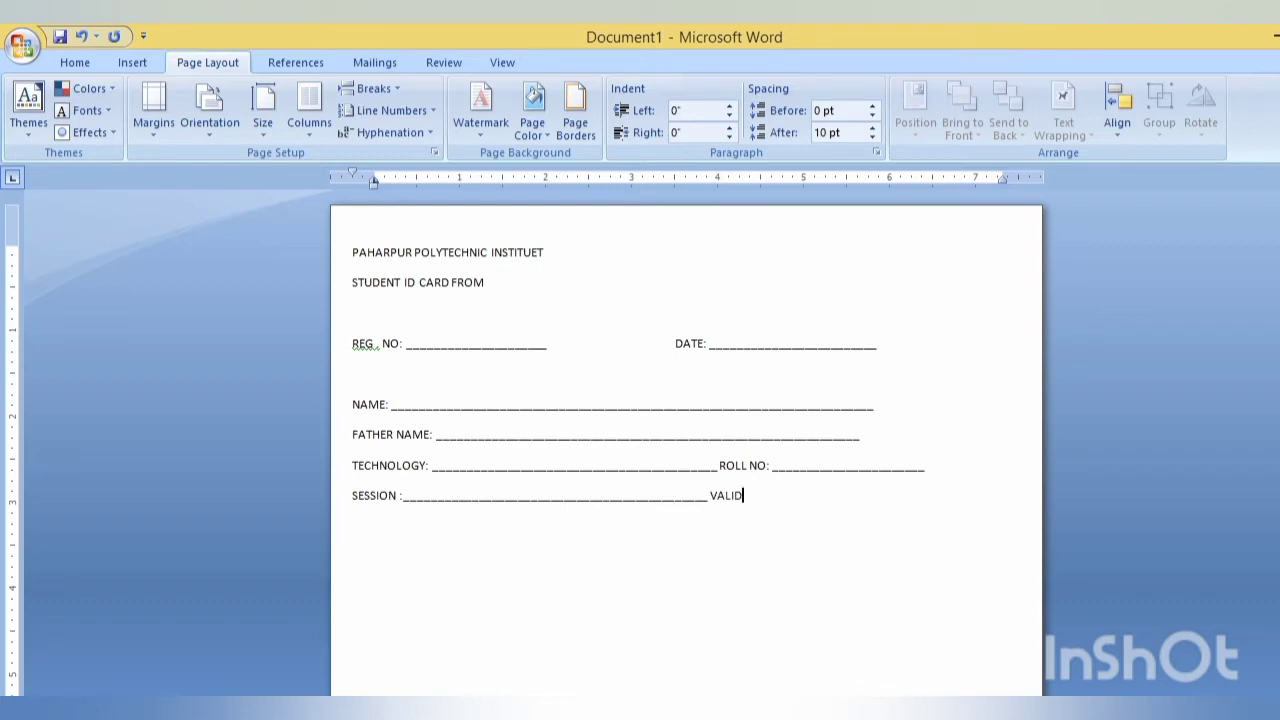
text( UP TO)
text(: )
text(________________________________)
key(Return)
text(D)
text(ATE OF)
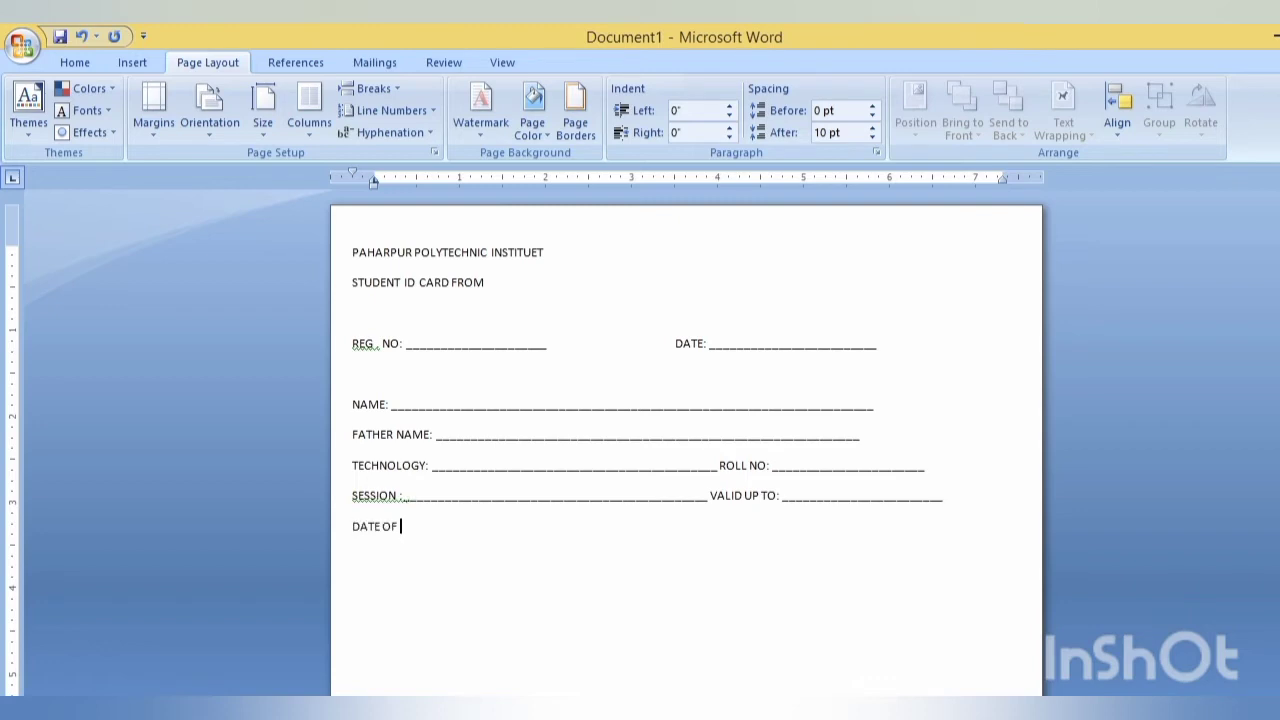
text( BIRTH )
text(: _______________)
text(_______________)
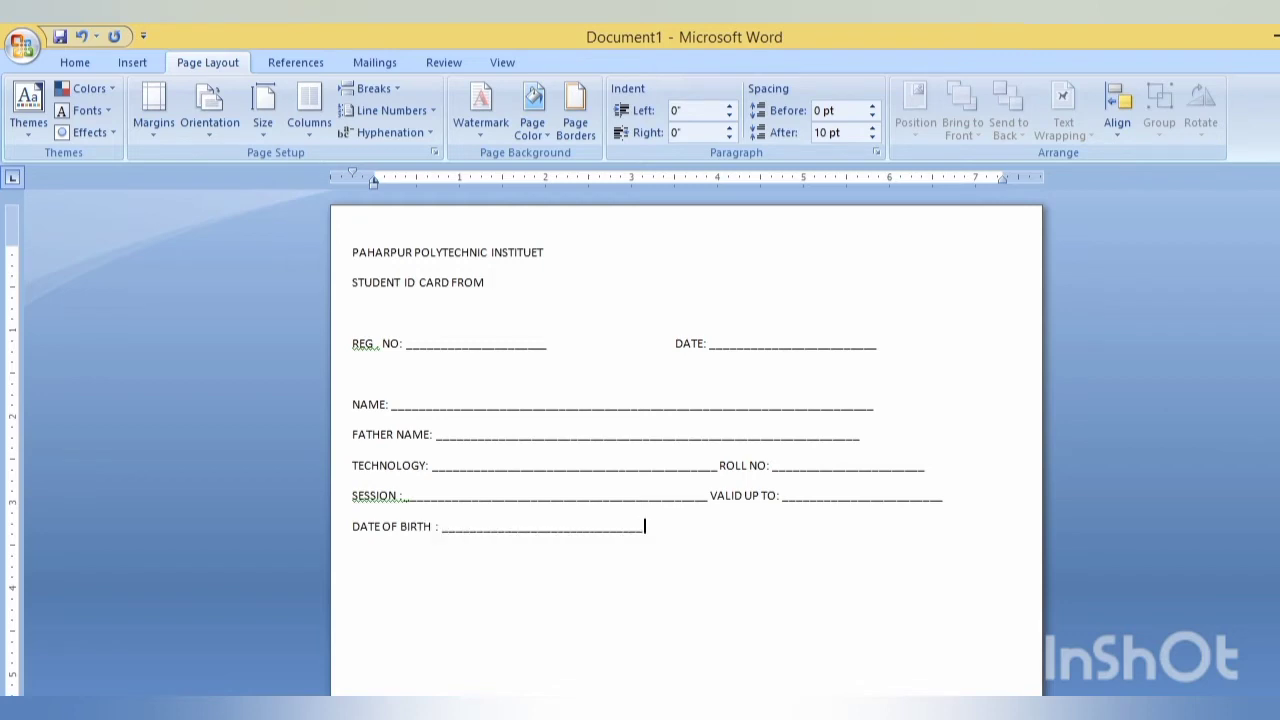
text(BLOOD)
text( GROUP)
text(: _________)
text(______________________)
key(Return)
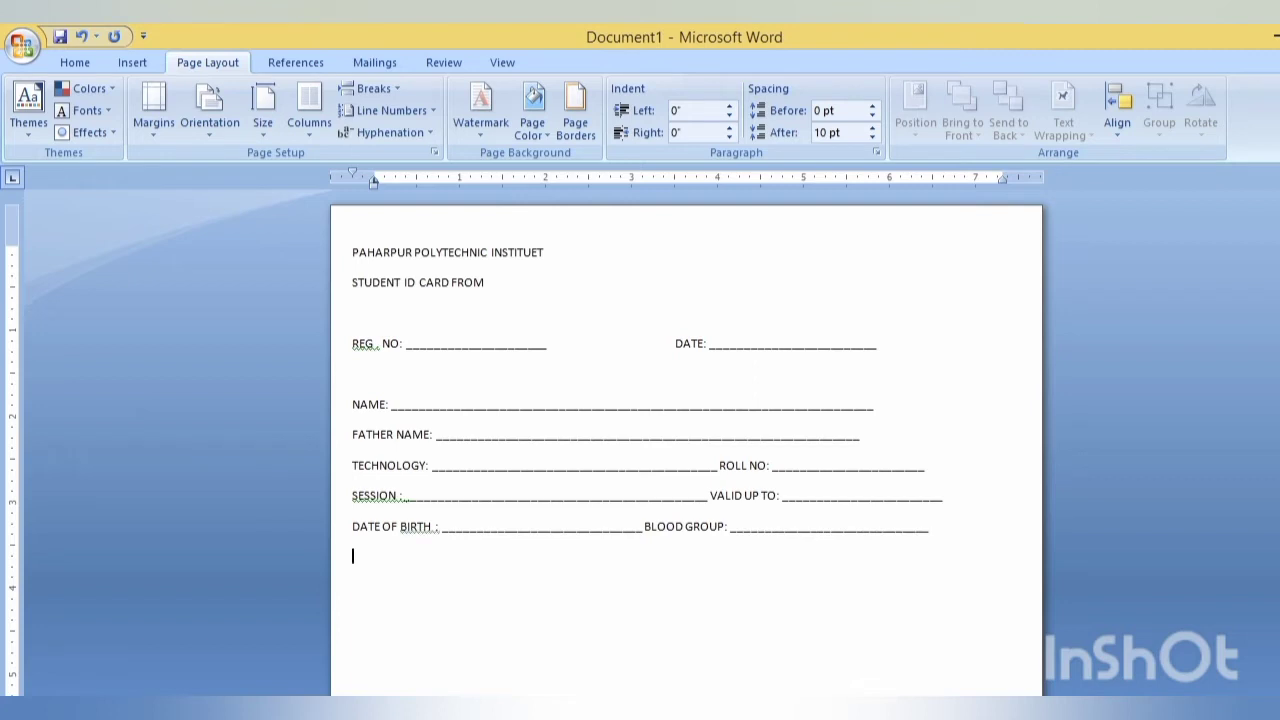
text(ADDRESS)
text( : )
text(_____________________________)
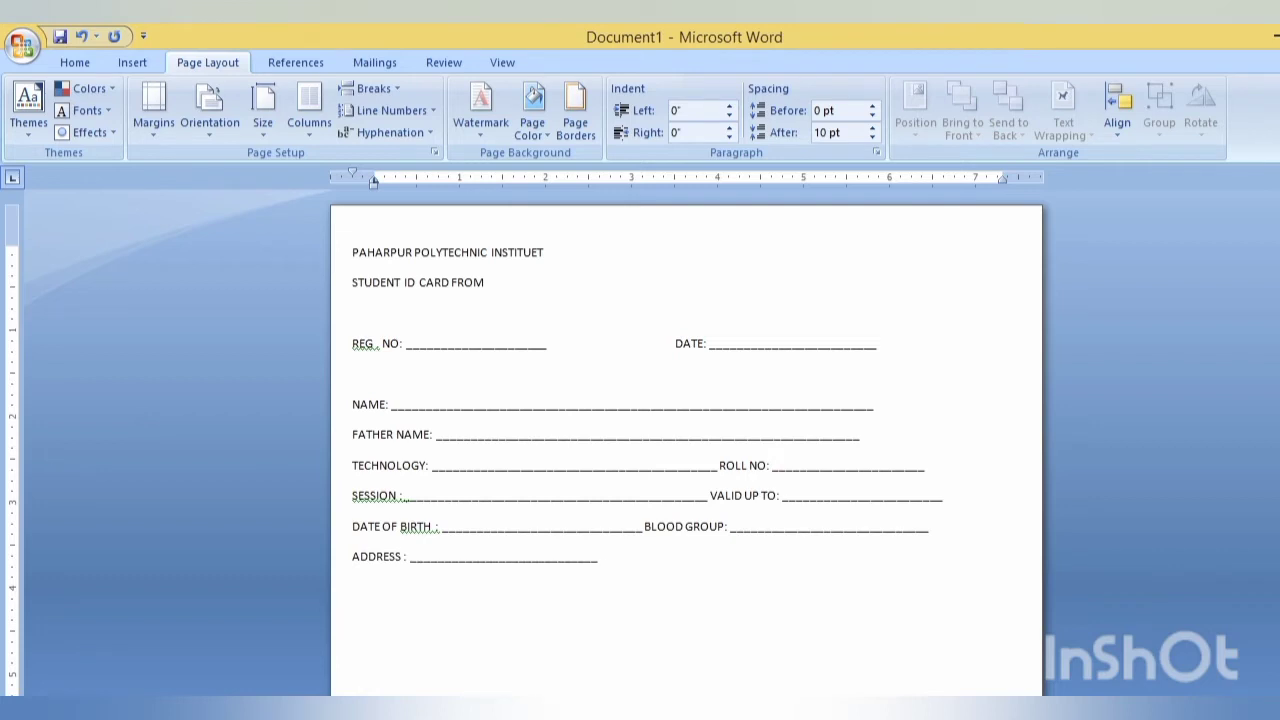
text(___)
text(____________)
text(___________________________)
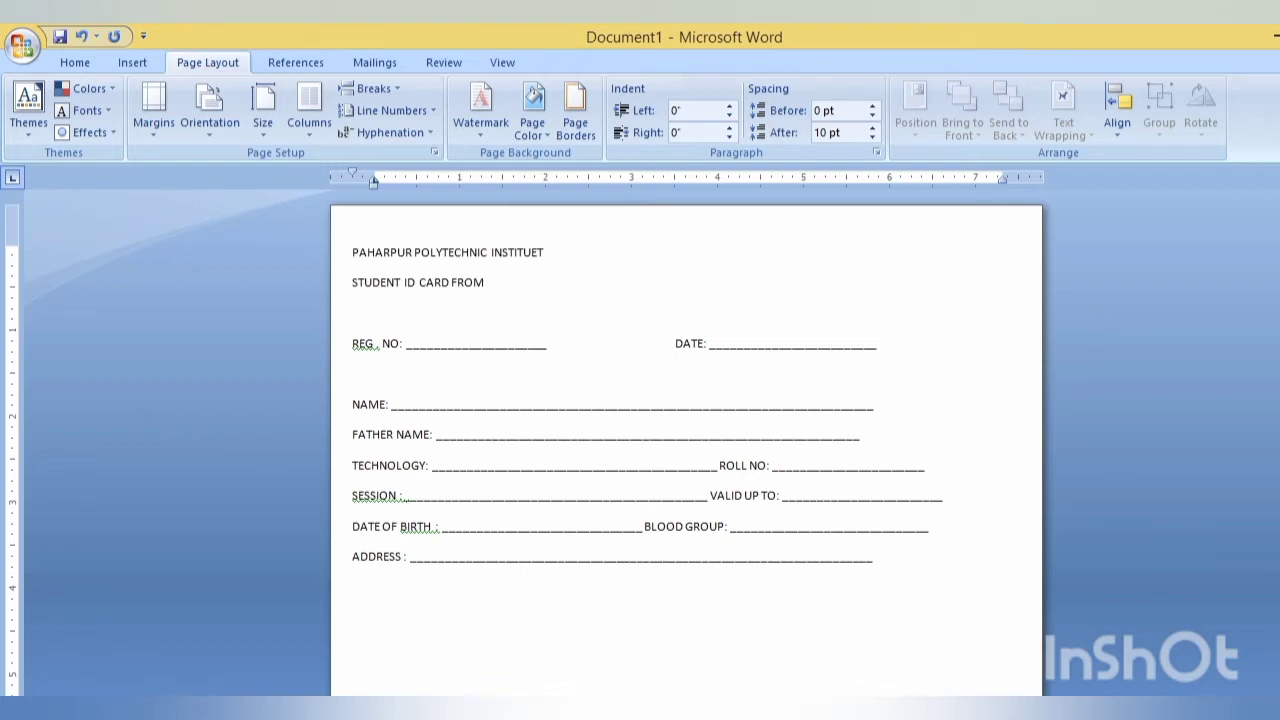
text(________)
key(Return)
text(MOB)
text(:)
text( __________________________________________)
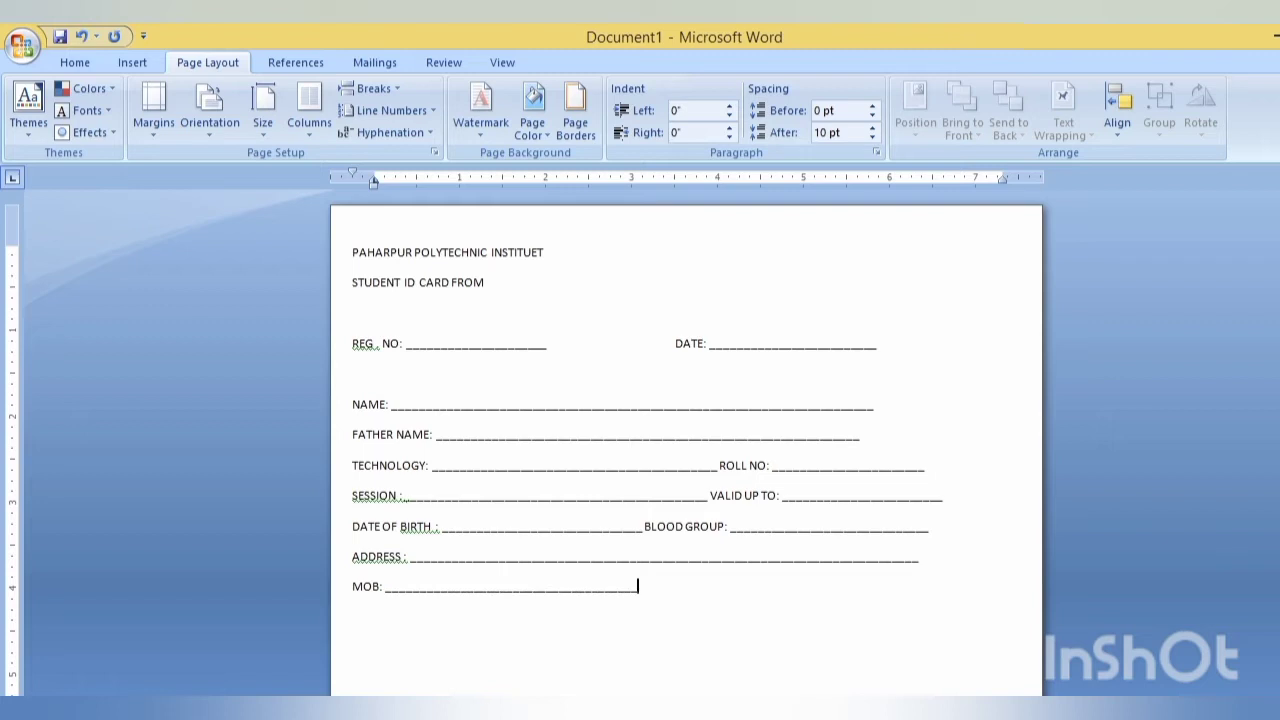
click(860, 436)
text(_______)
text(_)
Lengthen the NAME and ADDRESS underlines and shorten the VALID UP TO underline.
click(887, 410)
text(_)
text(____)
click(957, 503)
key(BackSpace)
key(BackSpace)
key(BackSpace)
click(924, 568)
Undo the automatic border from the underline below MOB and trim that extra line.
click(700, 607)
text(_____)
text(________________________________________________________________________________)
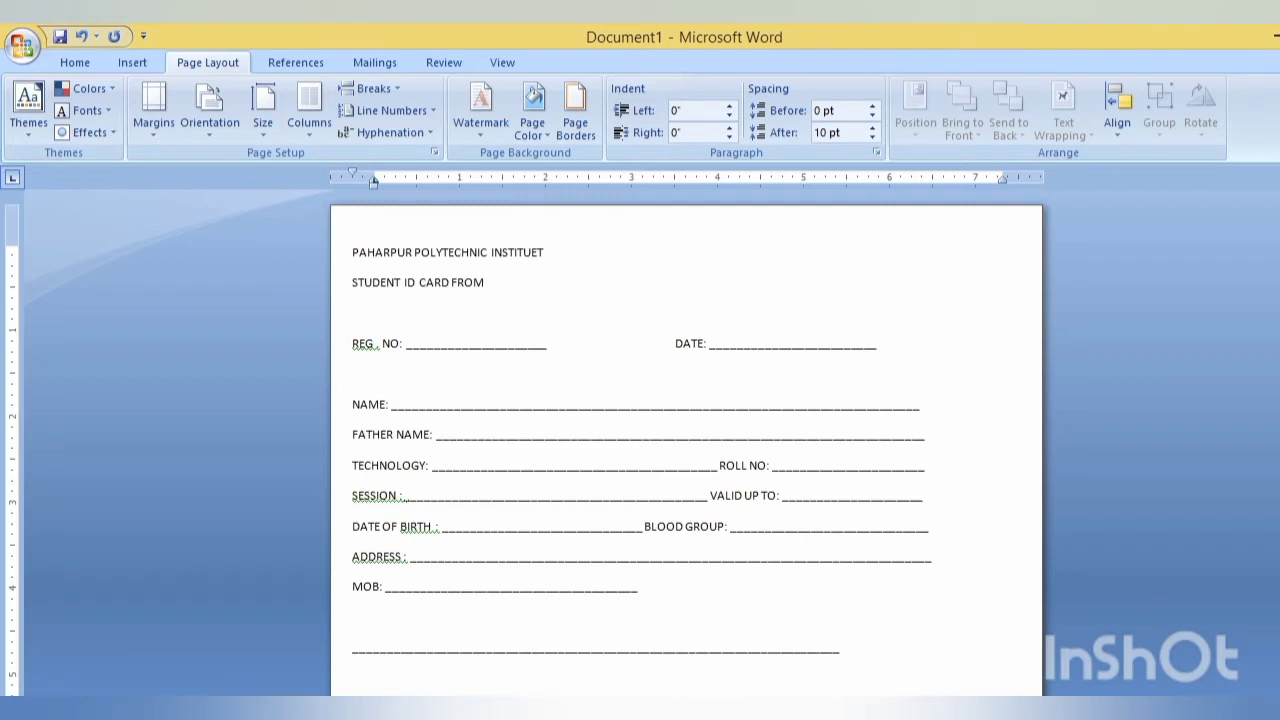
text(__________________)
key(Return)
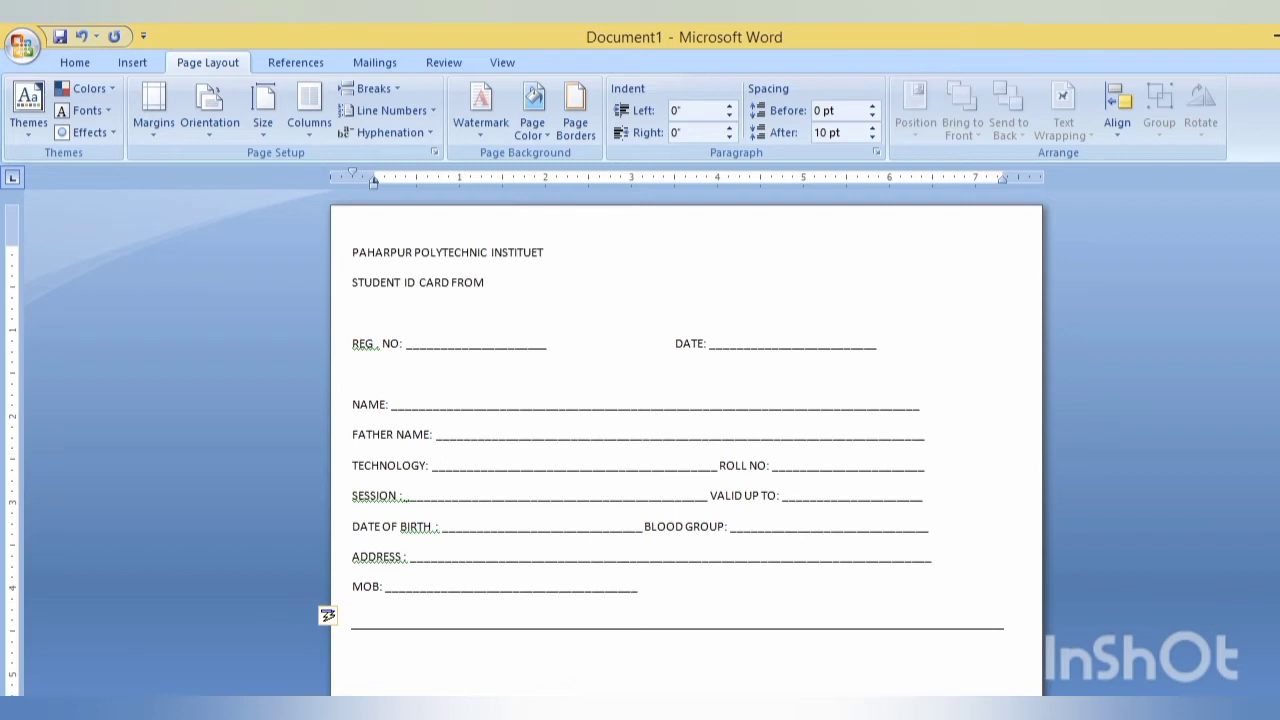
key(ctrl+z)
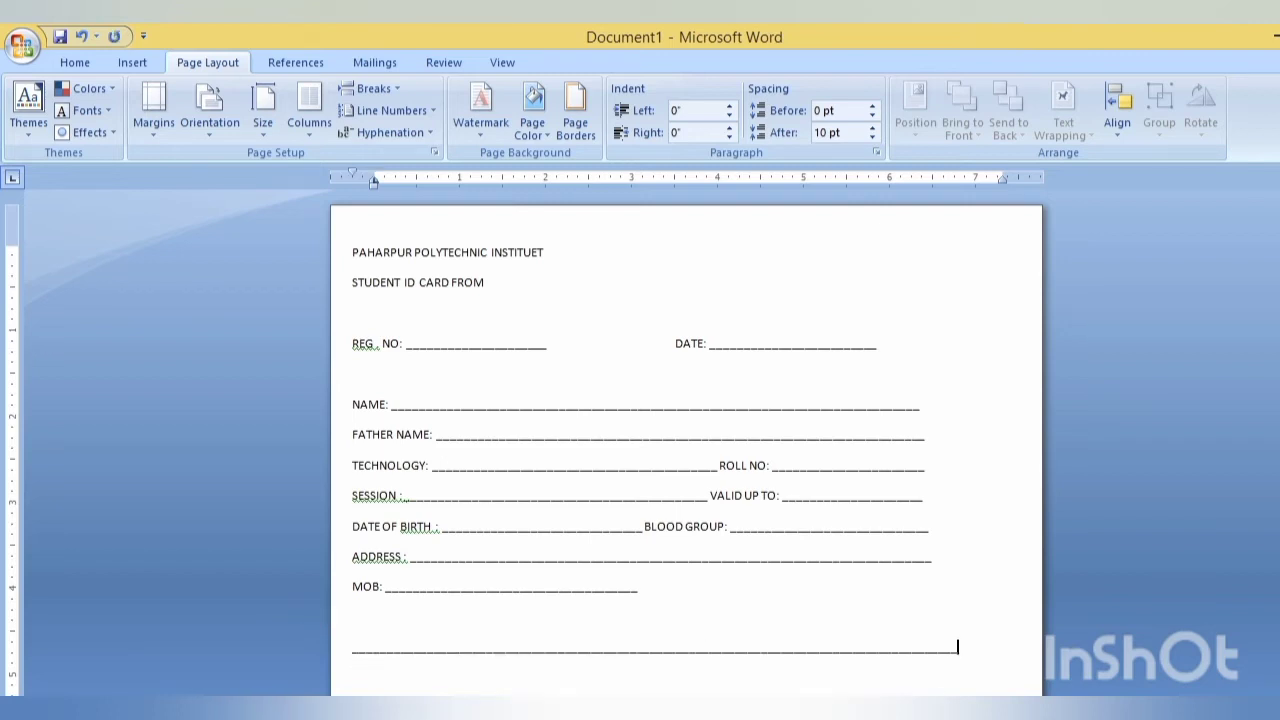
key(BackSpace)
key(BackSpace)
key(BackSpace)
key(BackSpace)
key(BackSpace)
key(BackSpace)
key(BackSpace)
key(BackSpace)
key(BackSpace)
key(BackSpace)
key(BackSpace)
key(BackSpace)
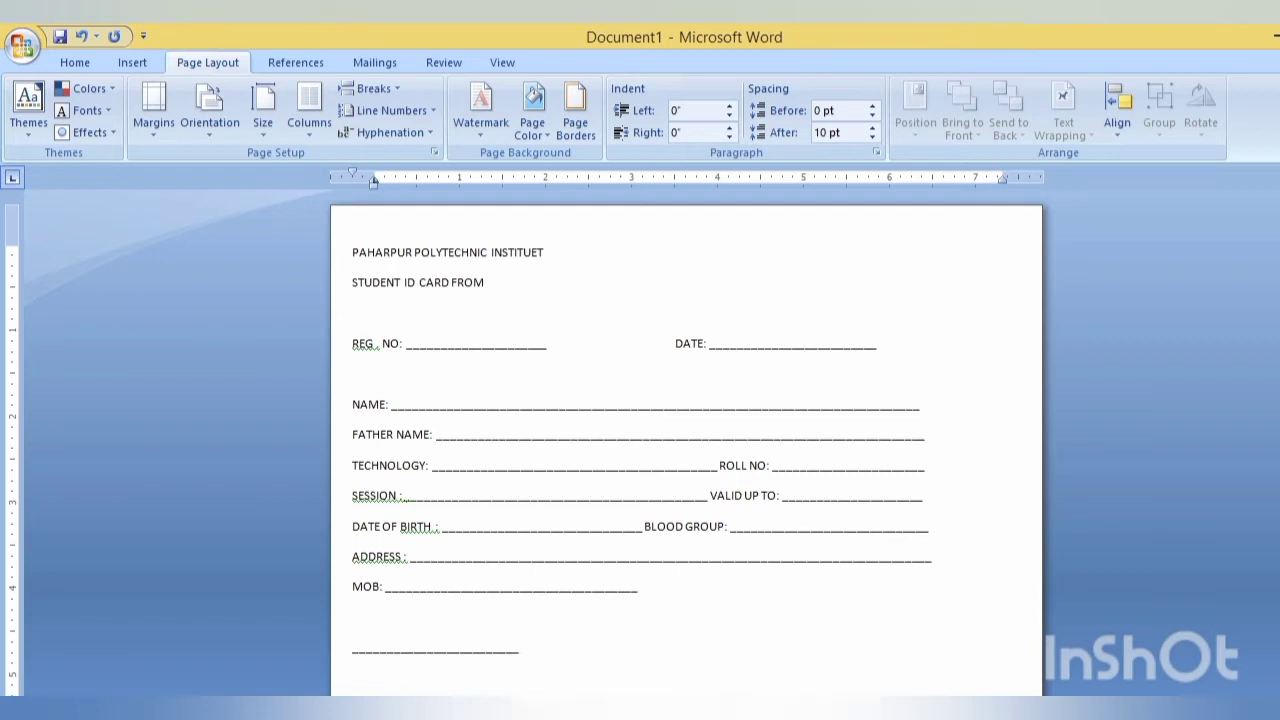
key(BackSpace)
key(BackSpace)
key(BackSpace)
key(BackSpace)
key(BackSpace)
Type SIGNATURE OF STUDENT at left and SIGNATURE OF FATHER / GUARDIAN at right, then add blank lines.
text(SIG)
text(NATURE)
text( OF STUDEN)
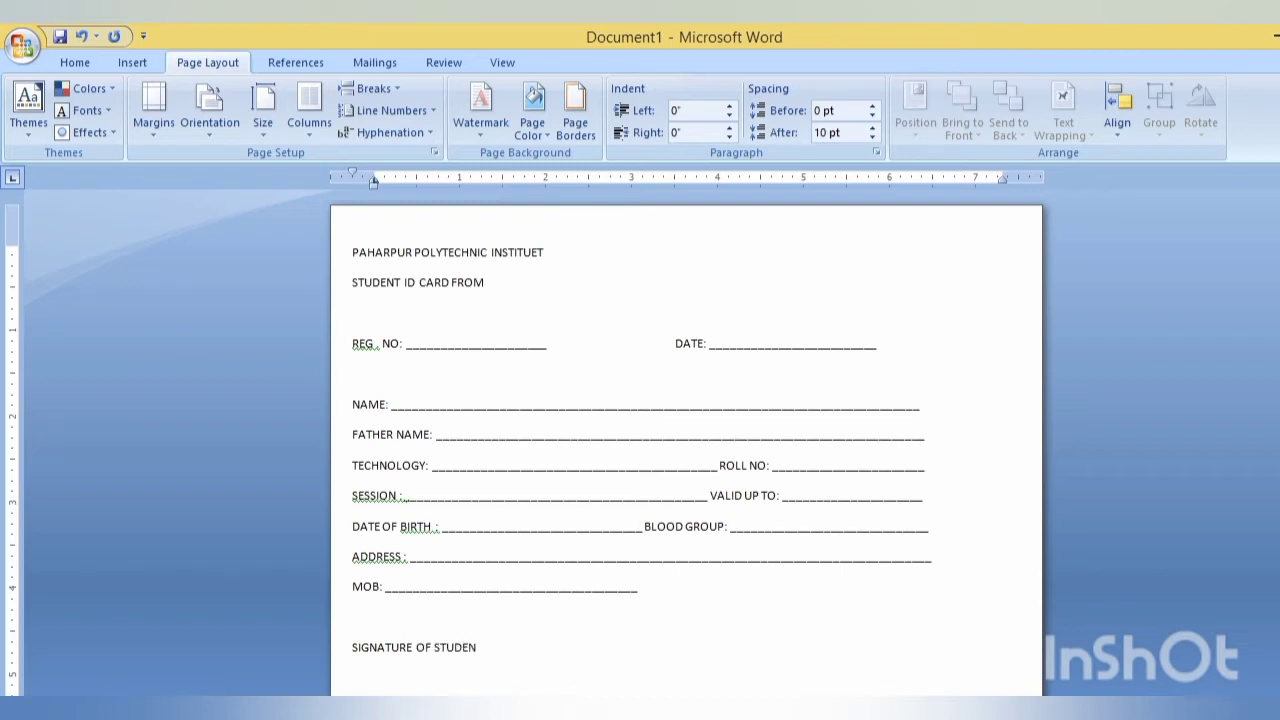
text(T)
click(676, 647)
text(SIG)
text(NATURE)
text( OF FATHER)
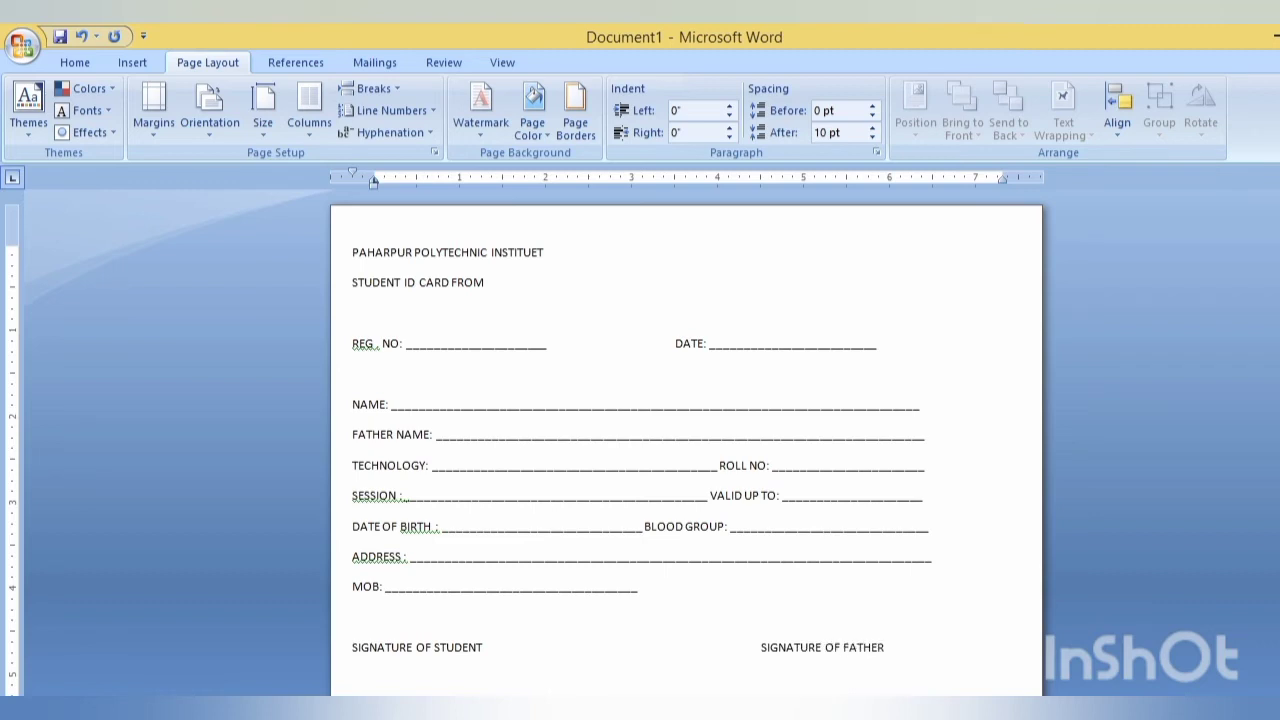
text( /)
text( GUA)
text(RDIAN)
key(Return)
key(Return)
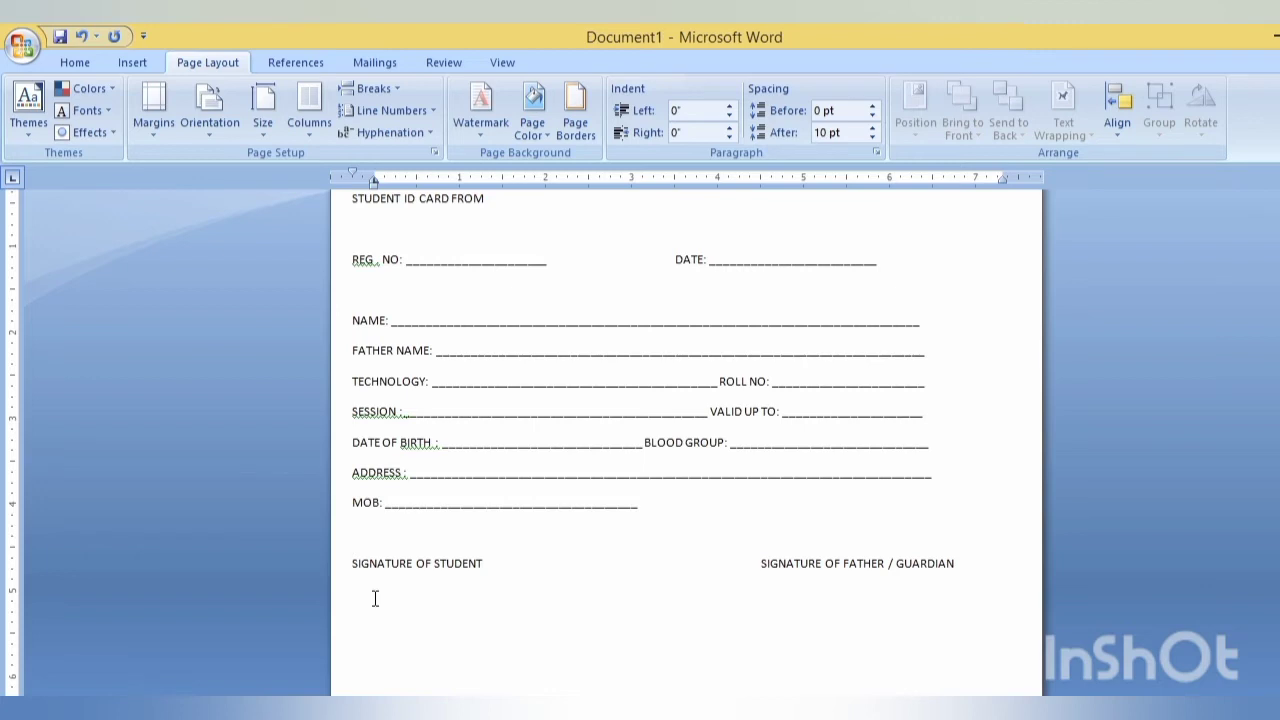
Turn a row of underscores into a full-width rule, then add a TOTAL AMOUNT PAID: blank.
text(_)
text(______________________________________________________________)
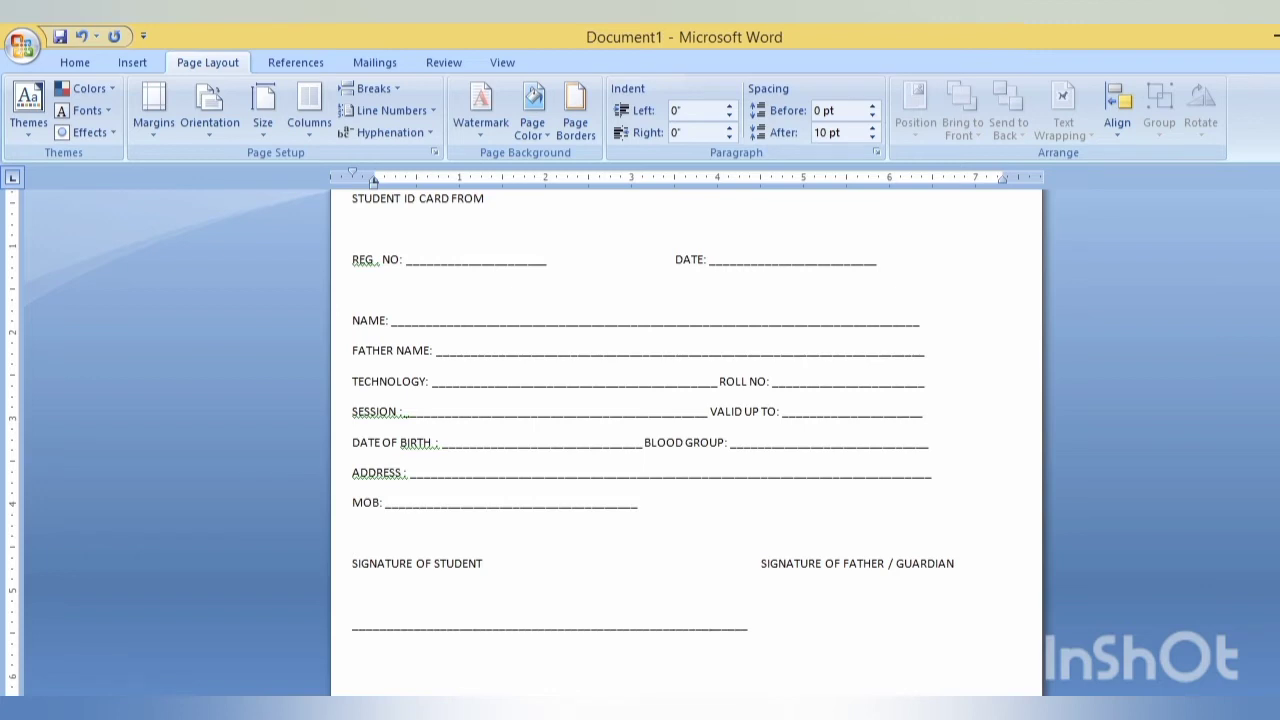
text(___________________________________)
key(Return)
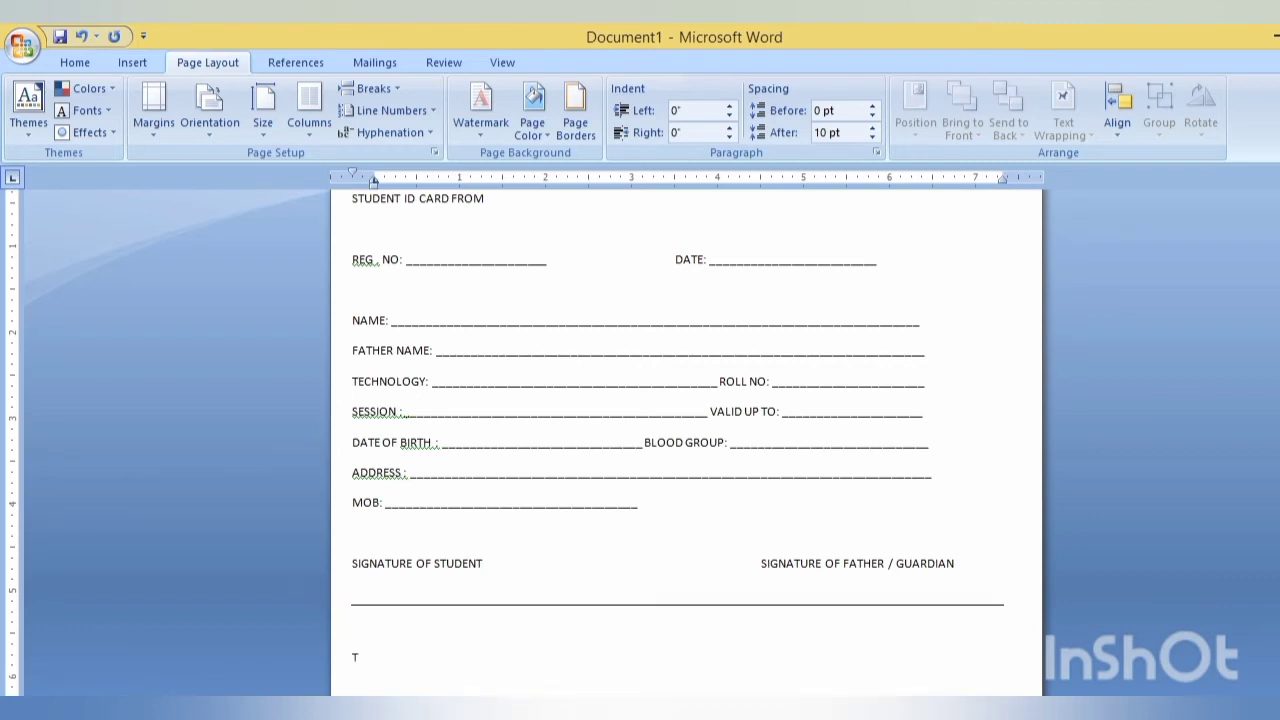
text(TOTAL)
text( MOUN)
text(T)
key(BackSpace)
key(BackSpace)
key(BackSpace)
key(BackSpace)
key(BackSpace)
key(BackSpace)
key(BackSpace)
text(A)
text(MOUNT)
text( PAI)
text(D)
text(: _______________)
text(________________________________________)
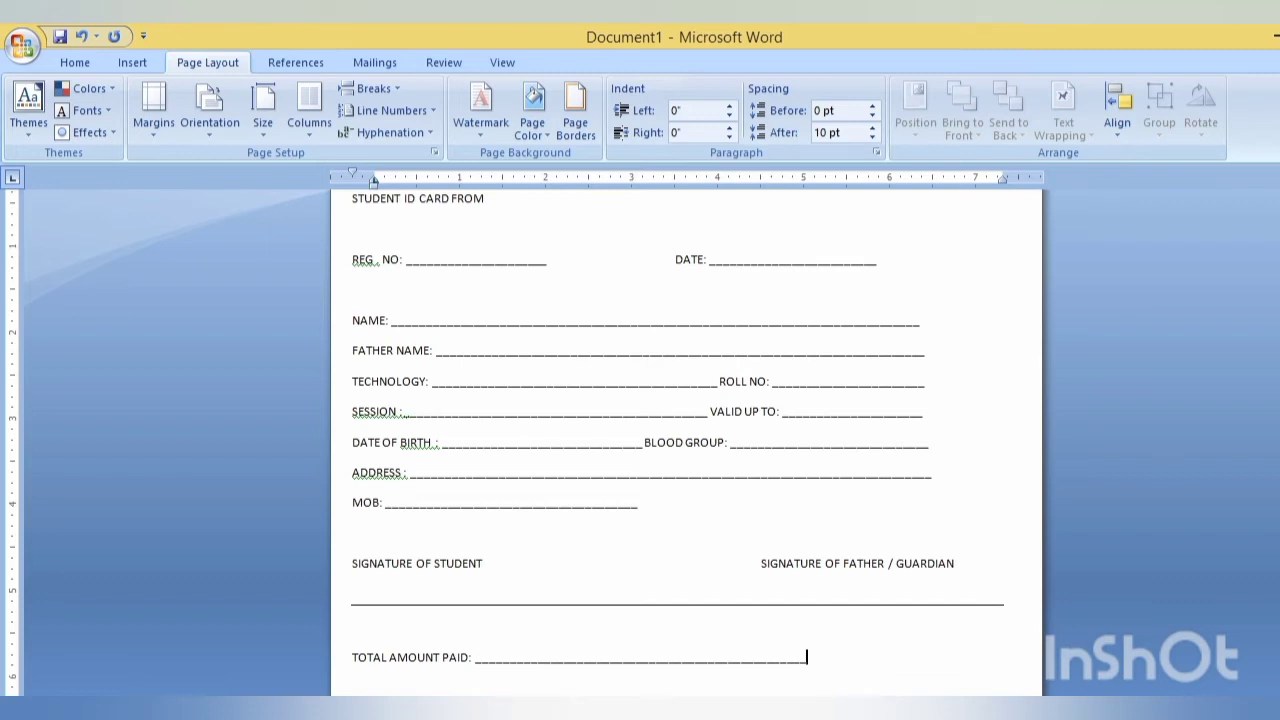
key(BackSpace)
key(BackSpace)
key(BackSpace)
key(BackSpace)
key(BackSpace)
key(BackSpace)
Centre and bold the two title lines.
scroll(386, 598, up, 2)
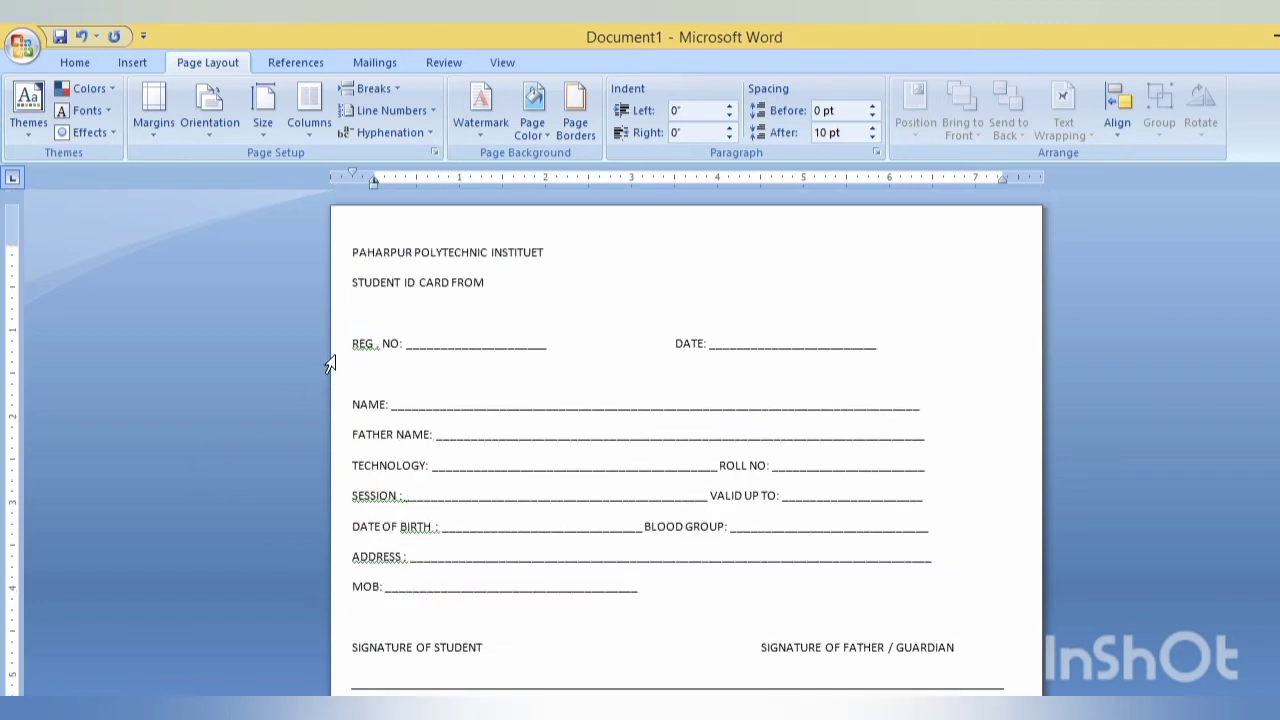
click(340, 261)
drag(340, 261, 338, 283)
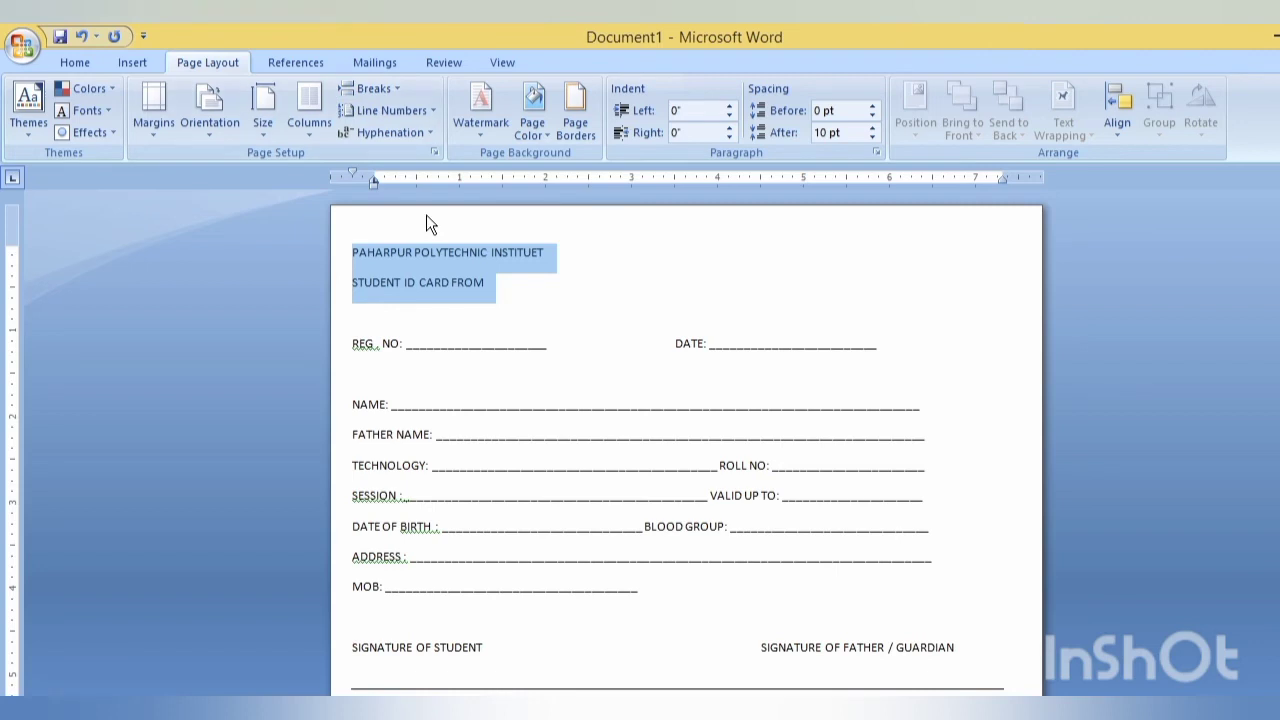
key(ctrl+e)
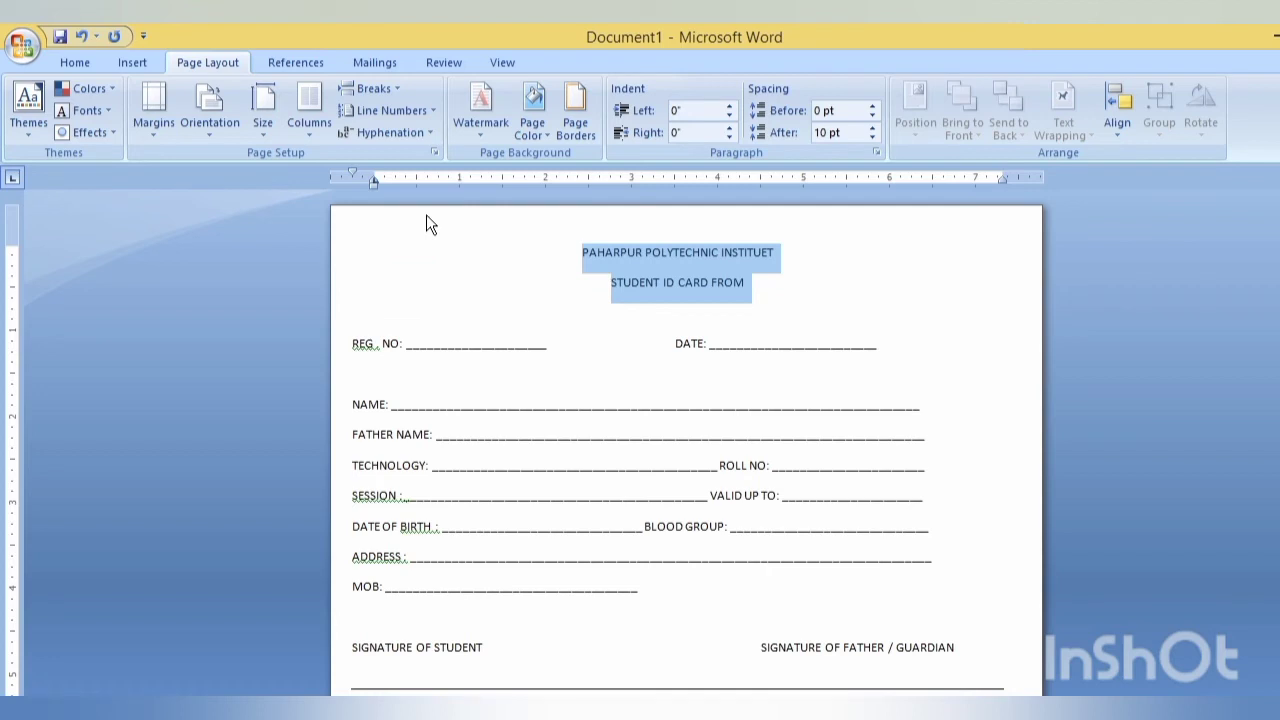
click(82, 60)
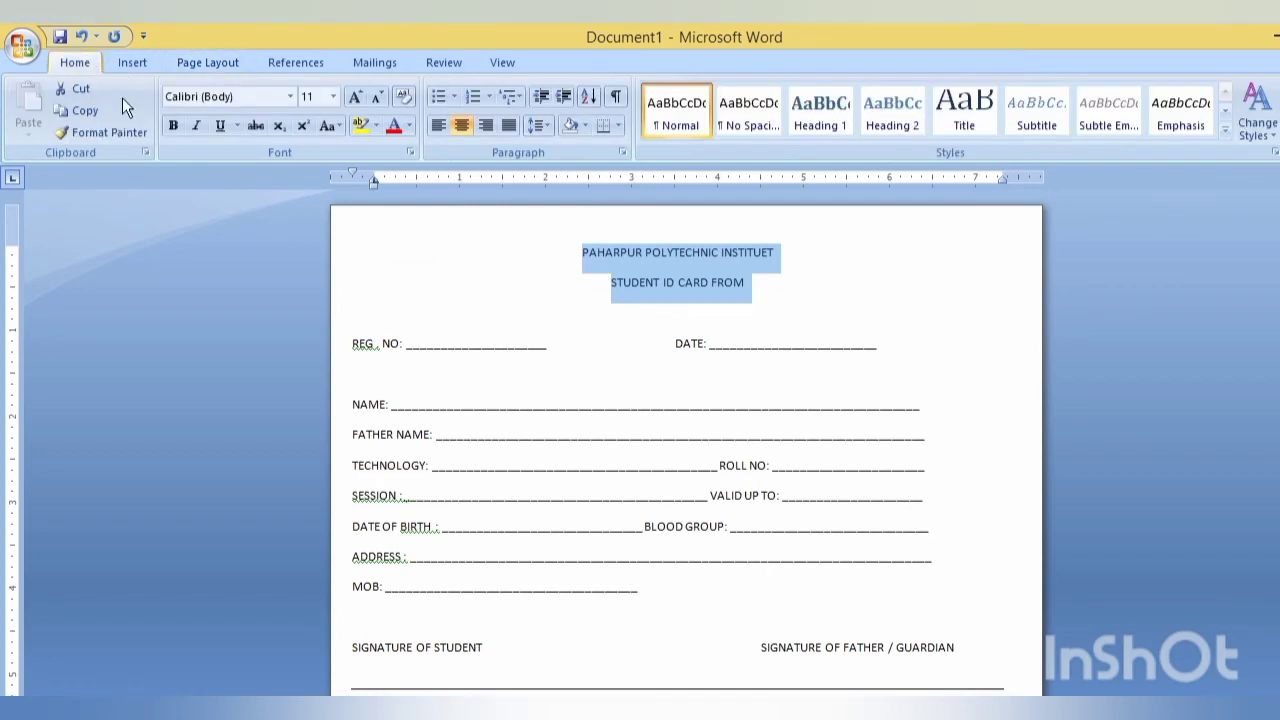
click(442, 123)
click(461, 124)
key(ctrl+b)
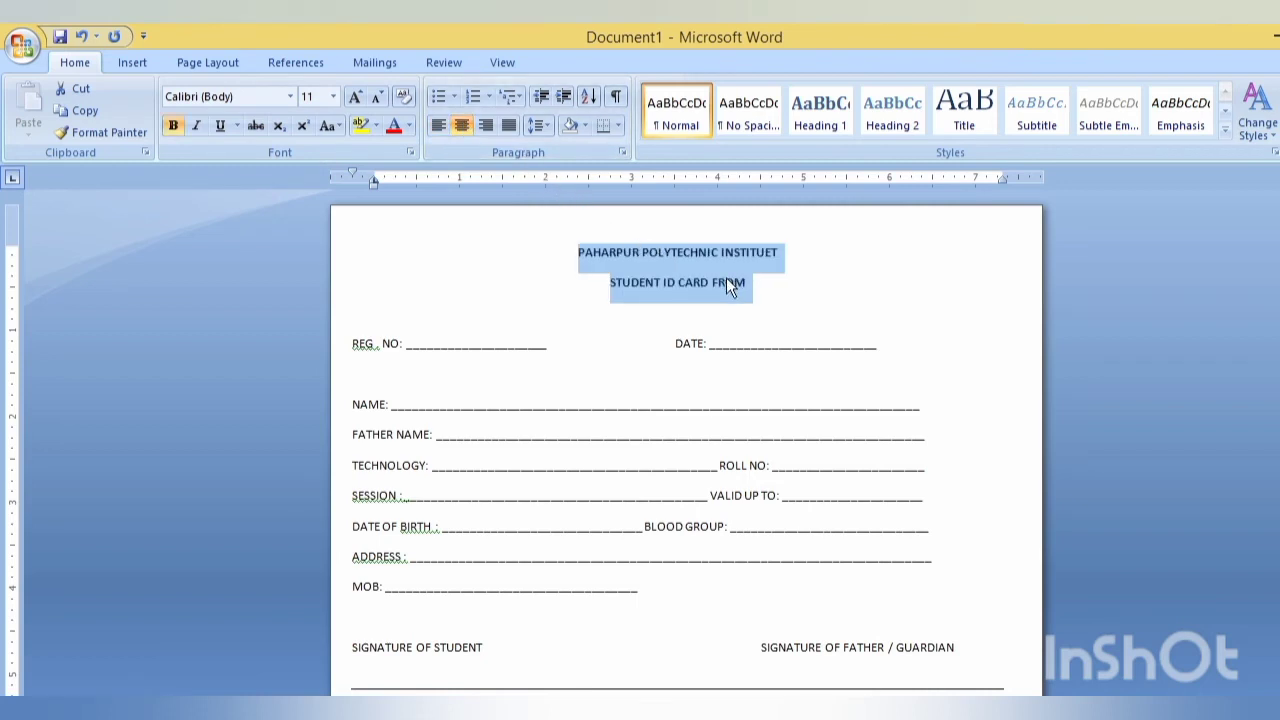
Enlarge the title text to 24 pt.
key(ctrl+shift+period)
key(ctrl+shift+period)
key(ctrl+shift+period)
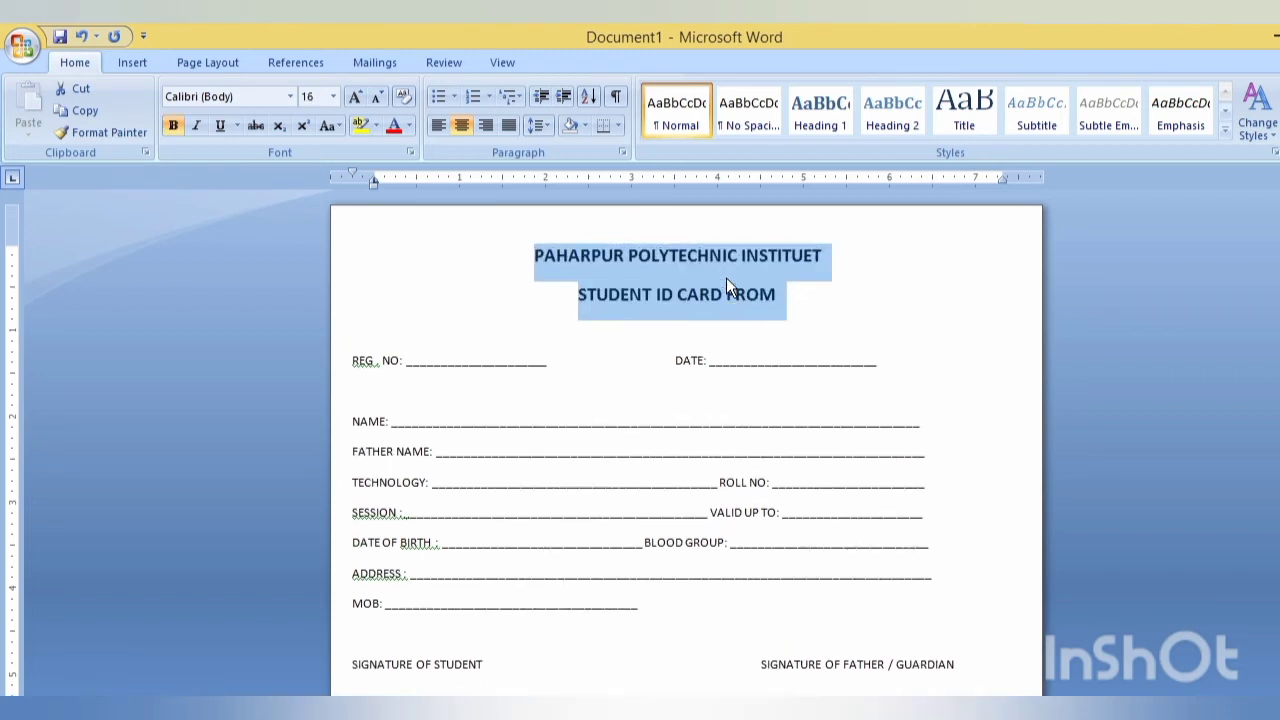
key(ctrl+shift+period)
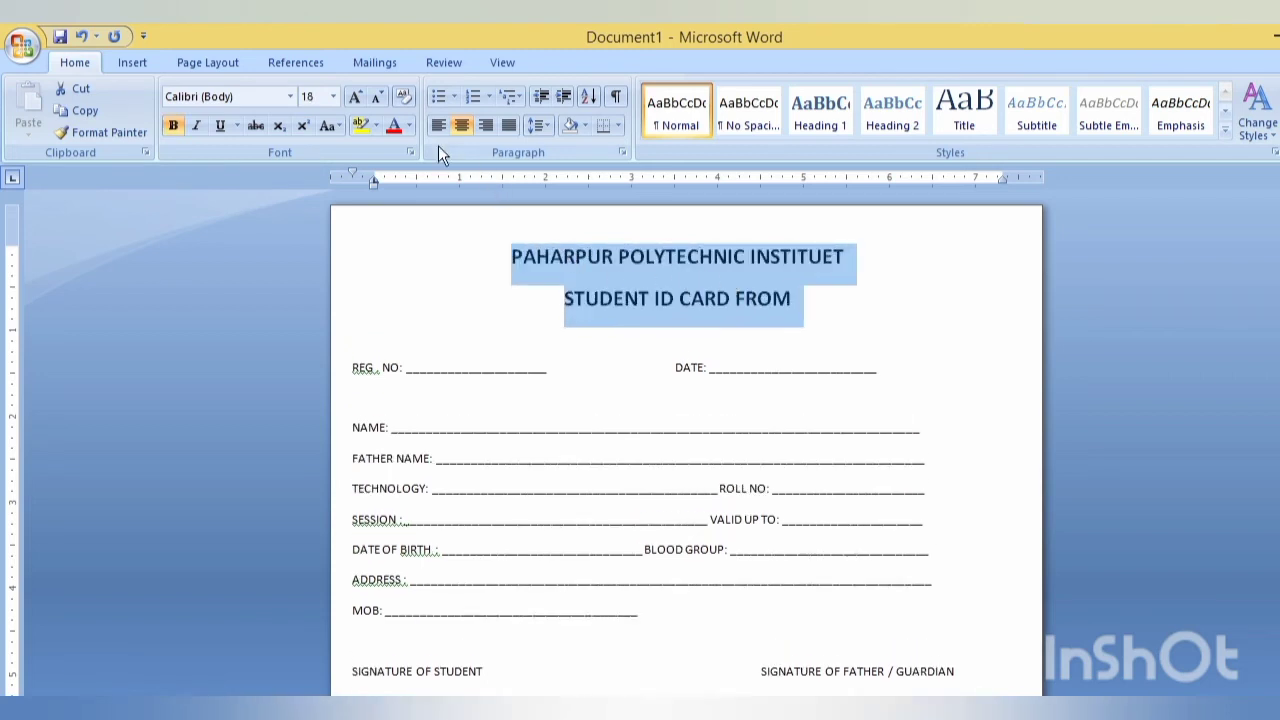
click(354, 98)
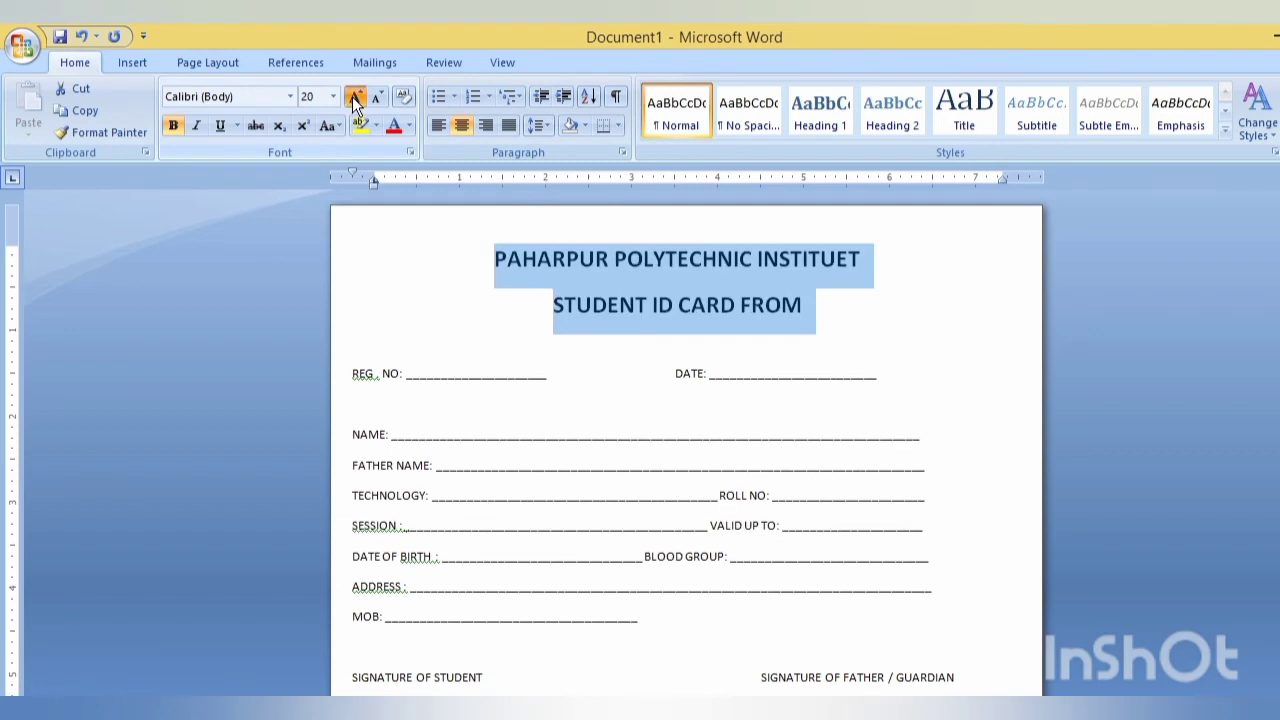
click(354, 98)
click(354, 98)
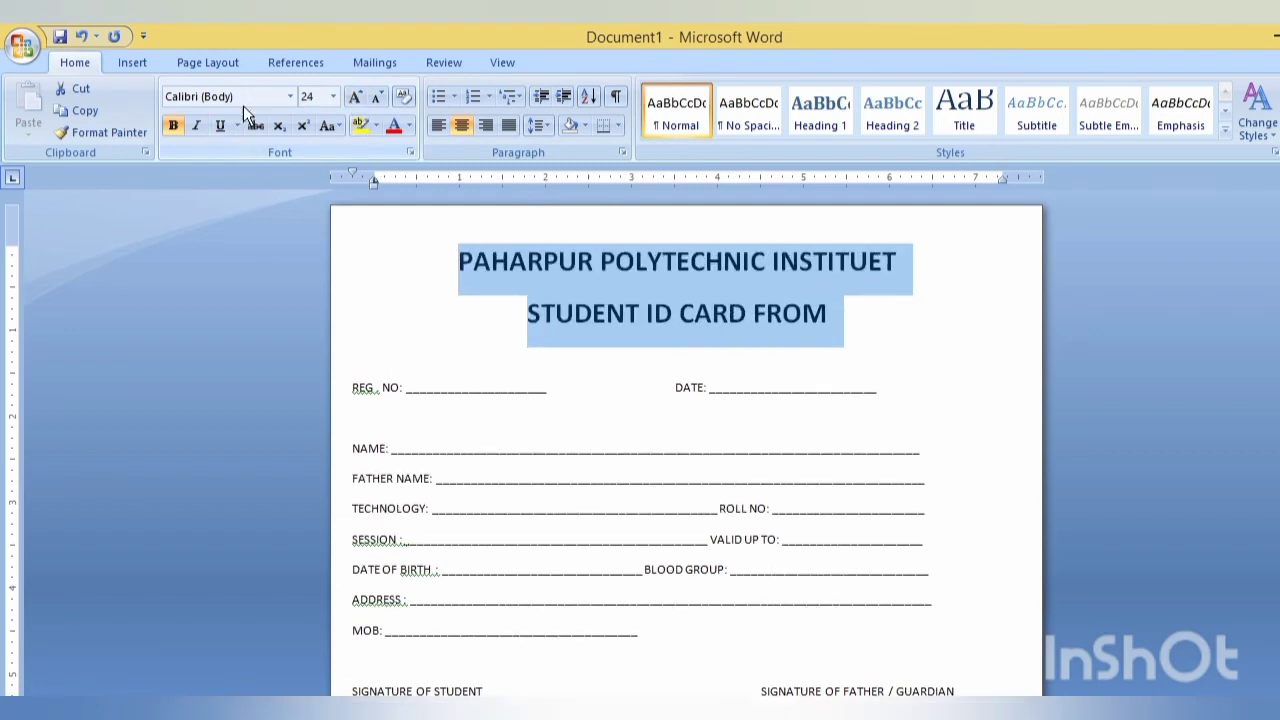
click(290, 96)
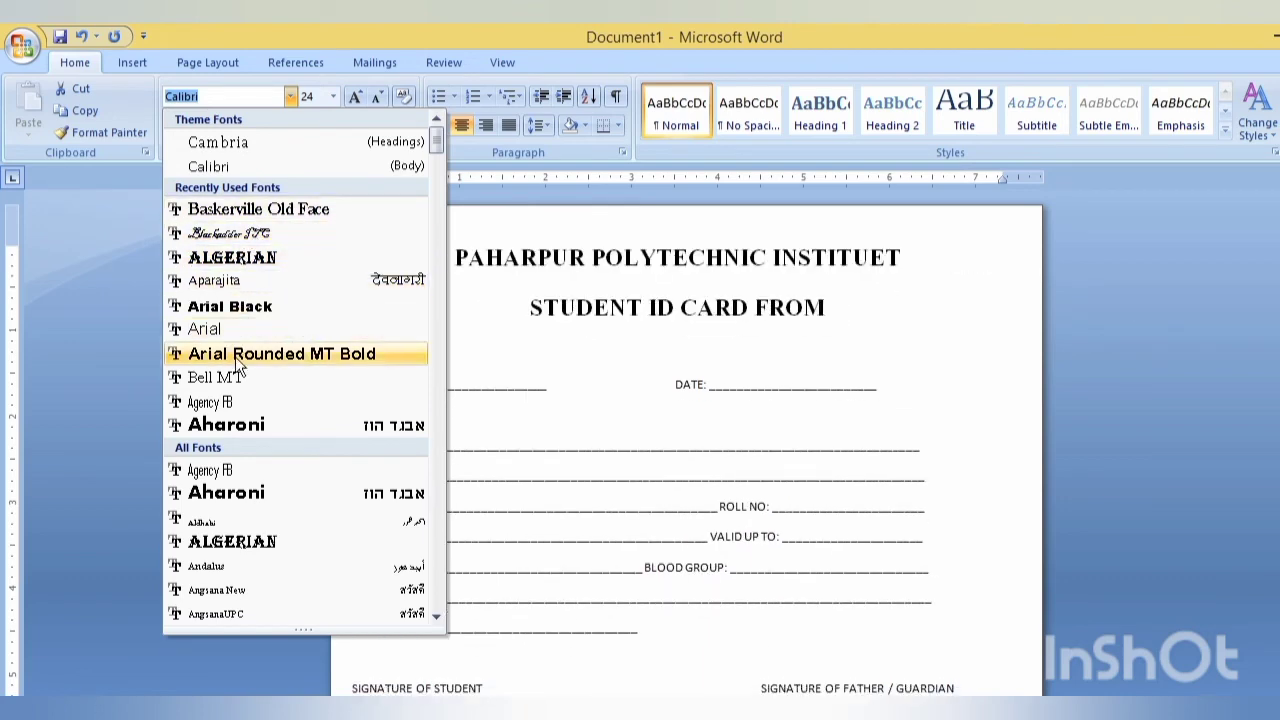
Apply the Algerian font to the title lines.
click(253, 545)
scroll(608, 430, down, 2)
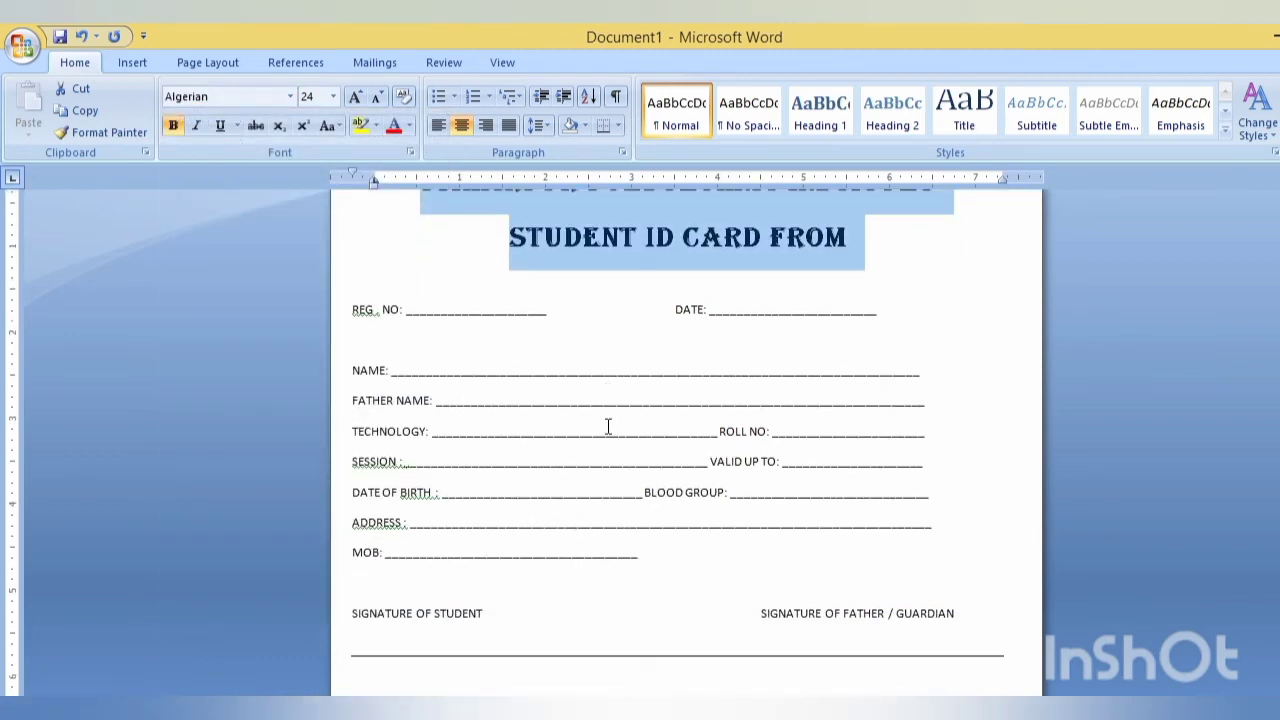
click(625, 283)
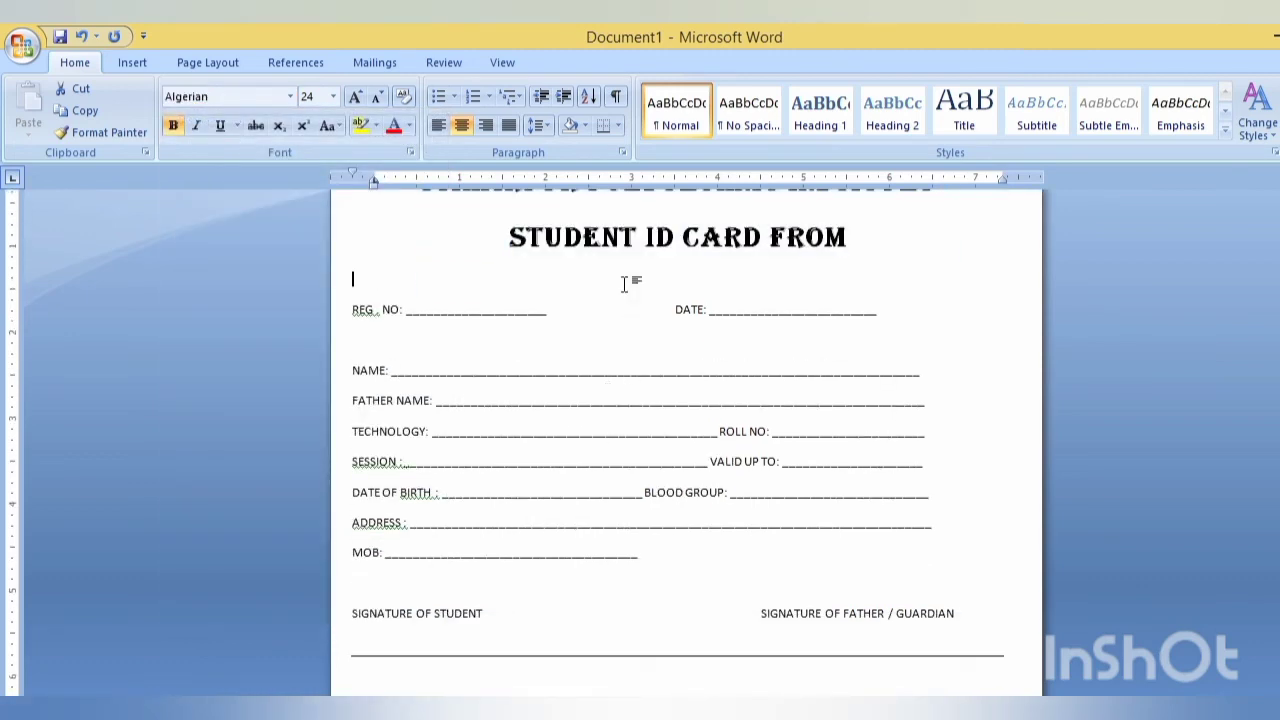
scroll(563, 294, up, 2)
Set STUDENT ID CARD FROM in Agency FB and select the REG. NO through MOB fields.
drag(507, 321, 793, 325)
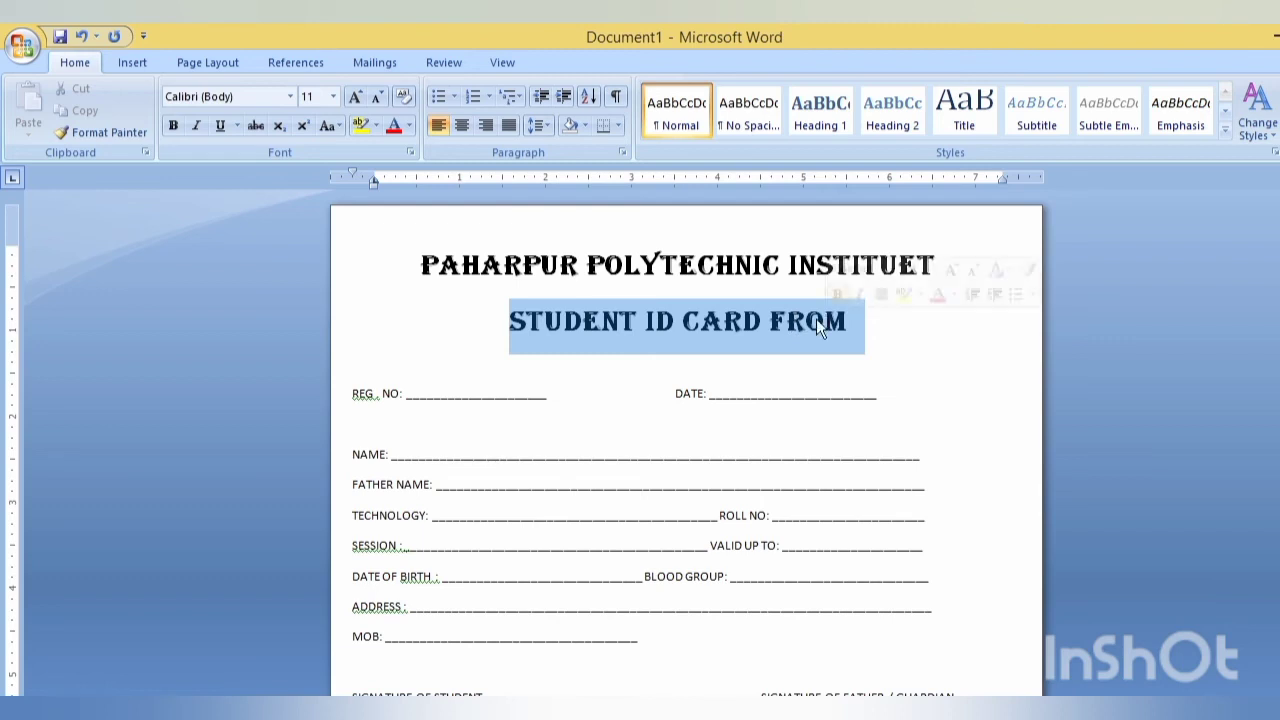
click(290, 96)
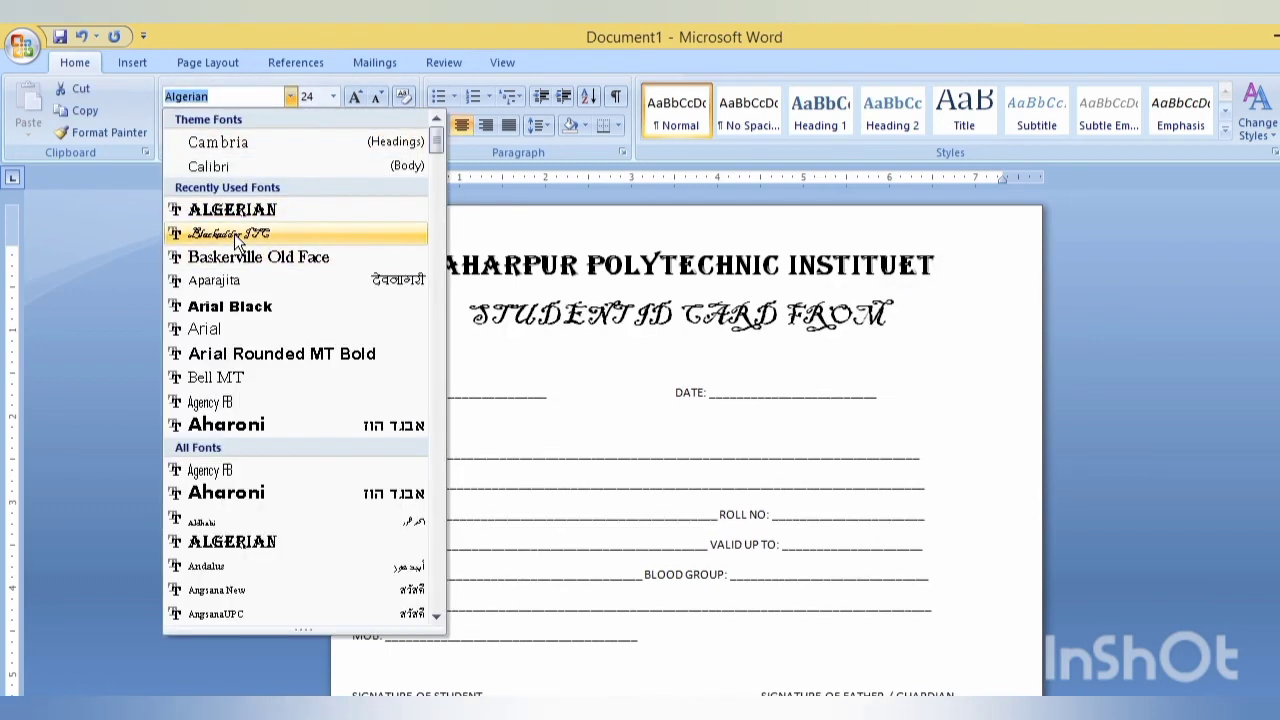
click(224, 410)
click(620, 387)
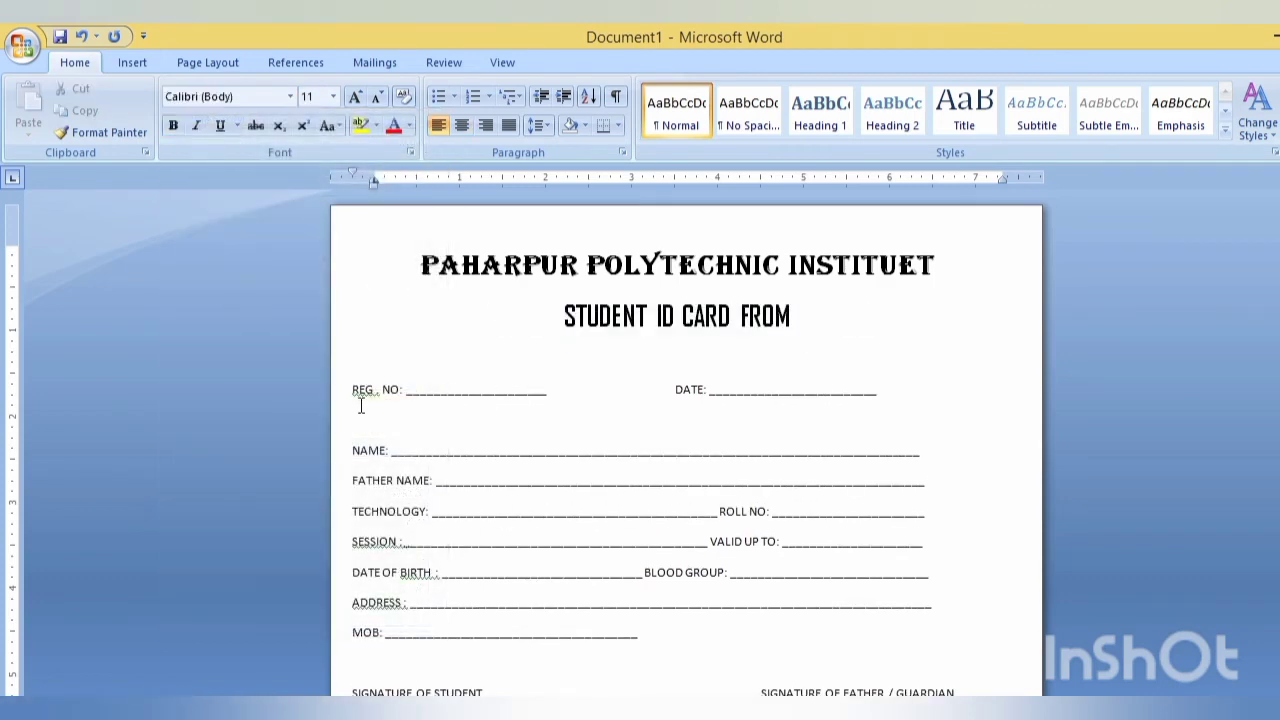
mouse_move(336, 398)
mouse_down()
mouse_move(345, 440)
mouse_move(549, 663)
mouse_up()
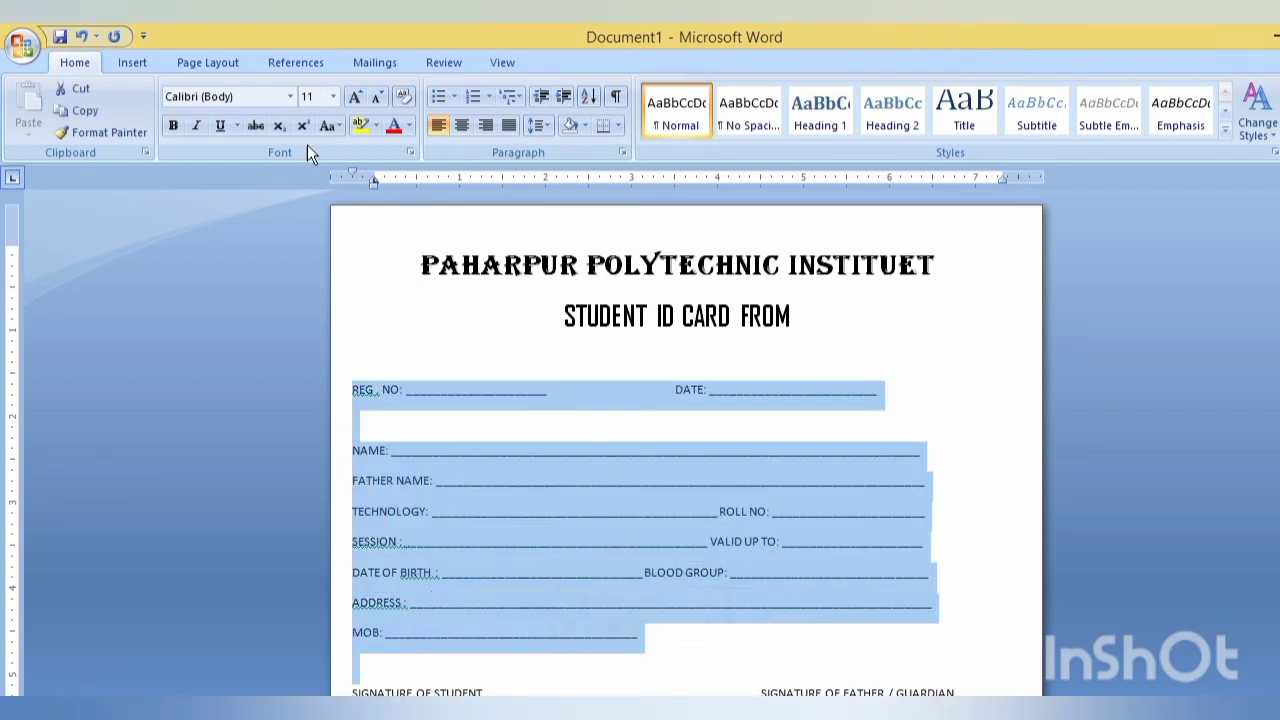
Set 1.5 line spacing on the selected field lines.
click(547, 129)
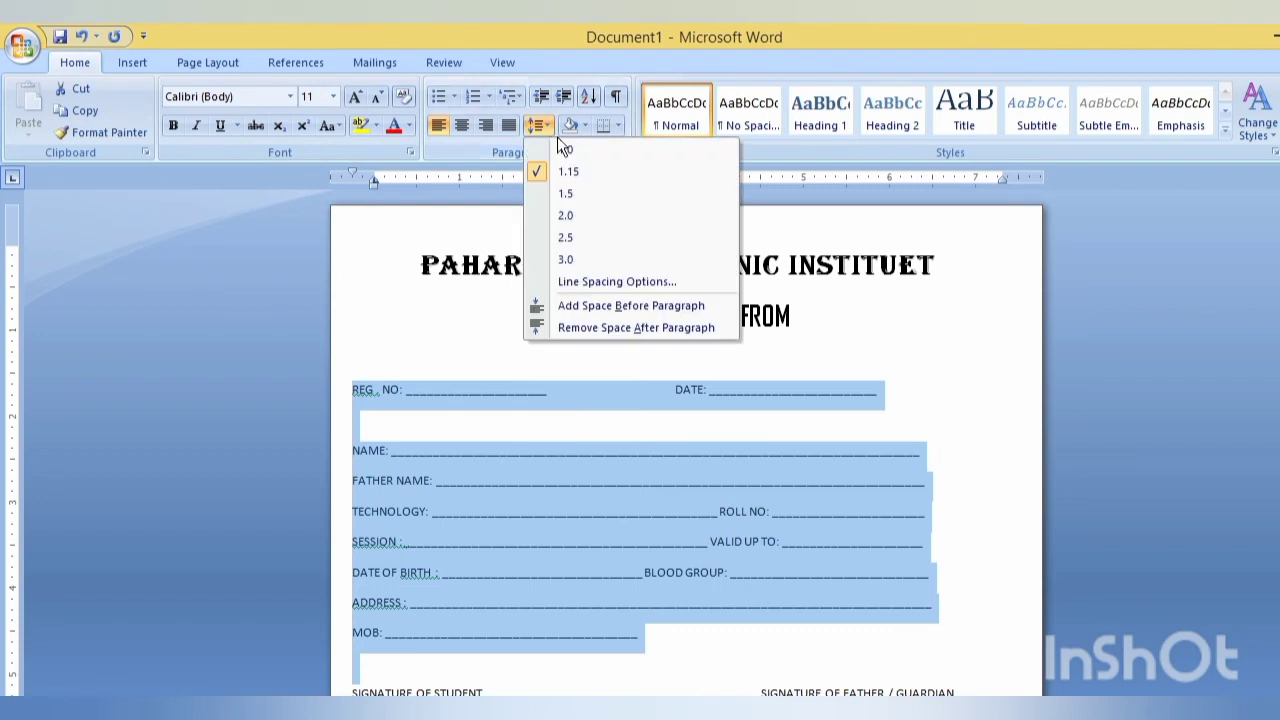
click(575, 192)
scroll(631, 377, down, 3)
scroll(624, 390, down, 4)
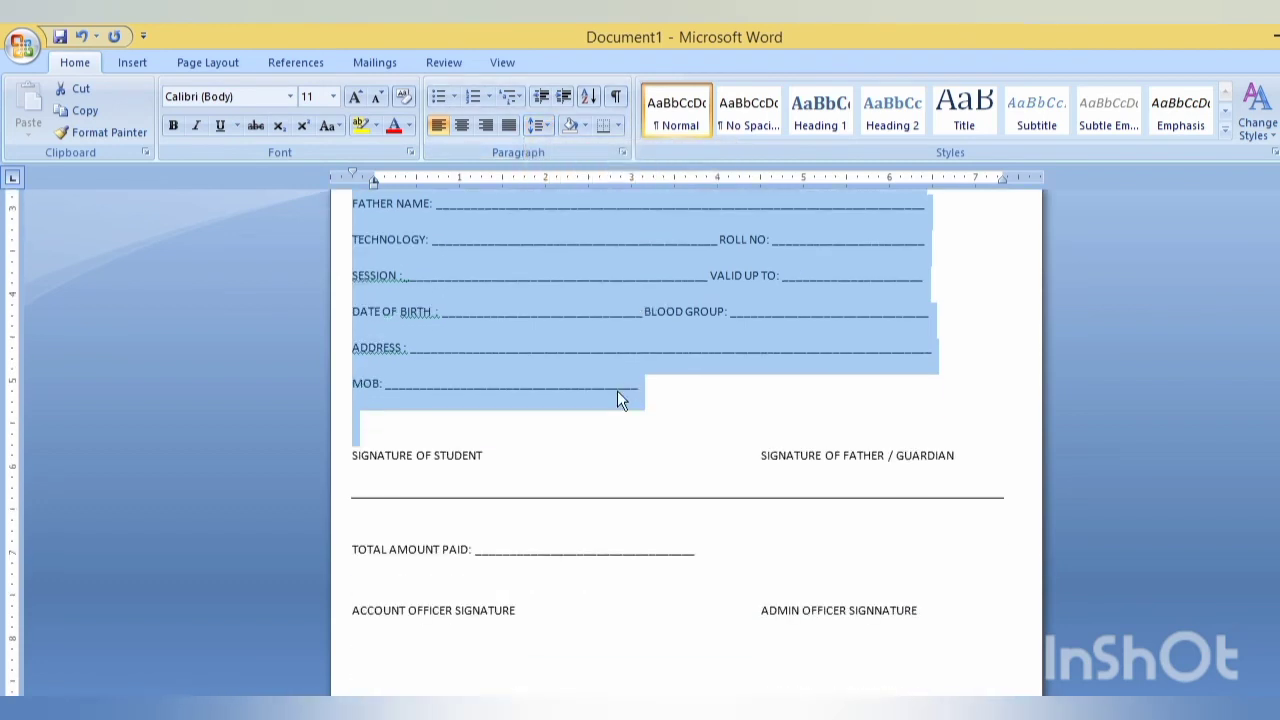
click(614, 440)
scroll(440, 462, down, 3)
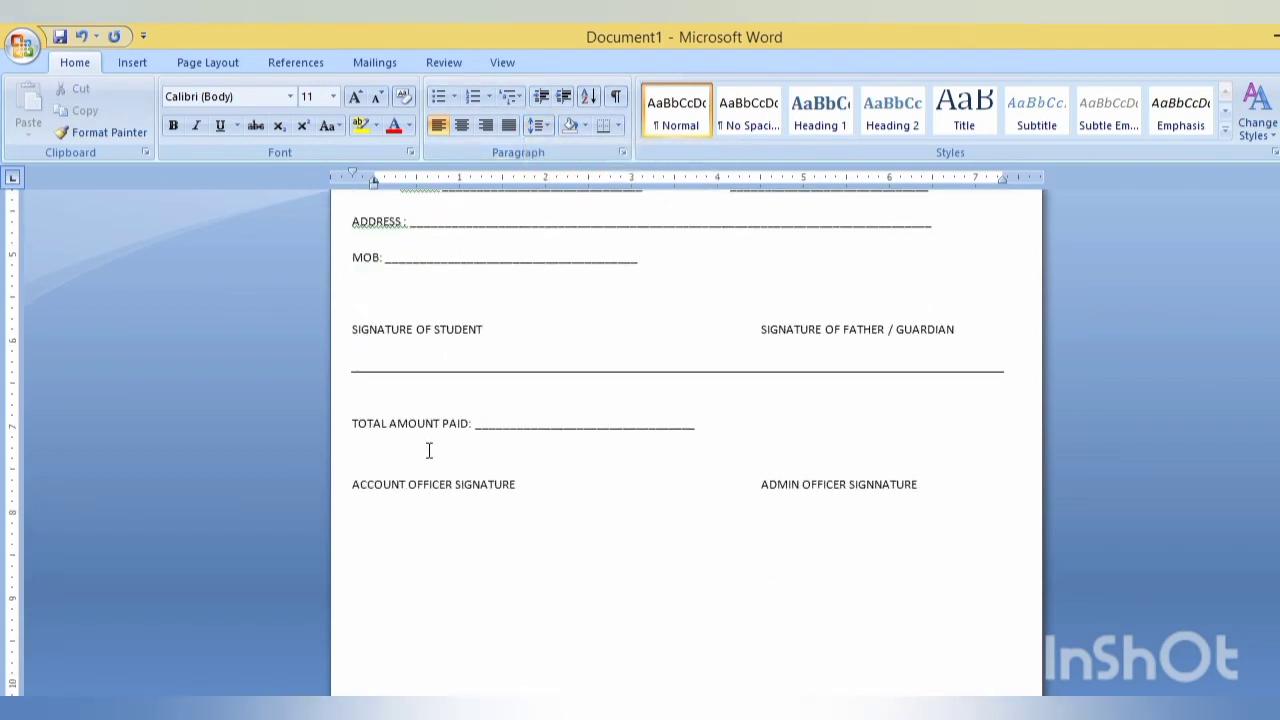
click(326, 345)
click(559, 411)
Centre and bold the TOTAL AMOUNT PAID line, and enlarge its font two sizes.
triple_click(353, 423)
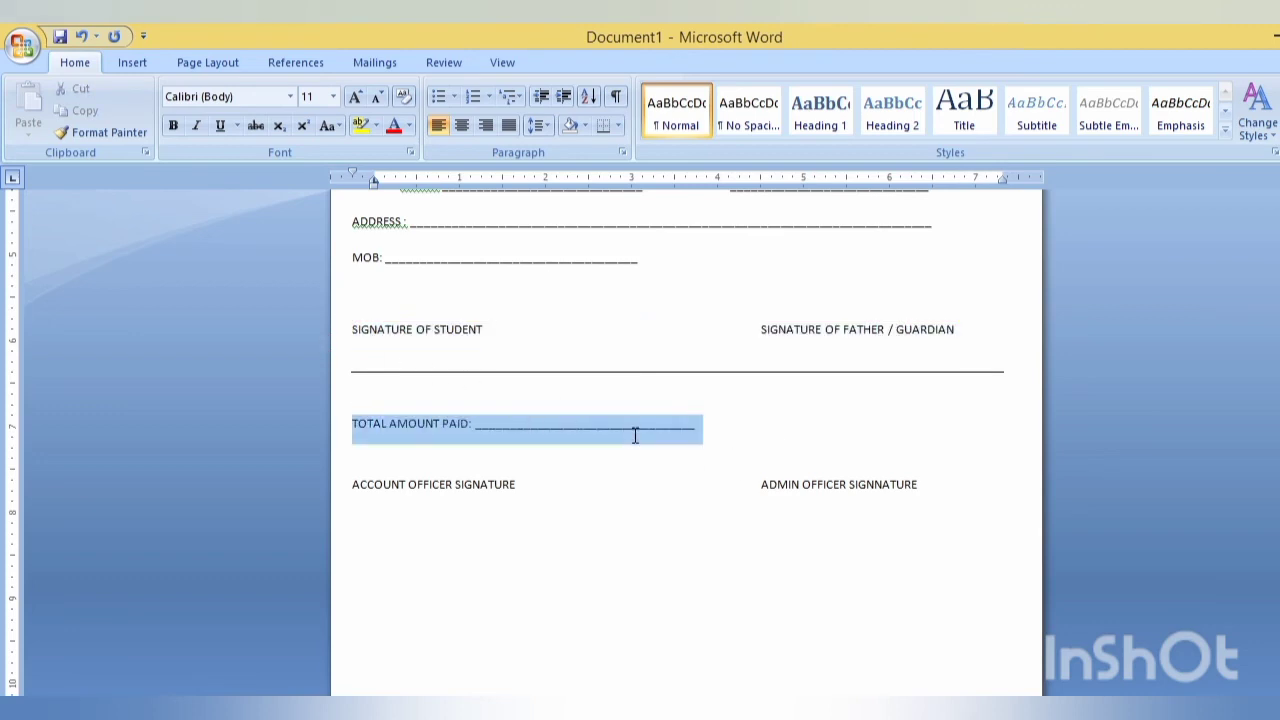
click(460, 124)
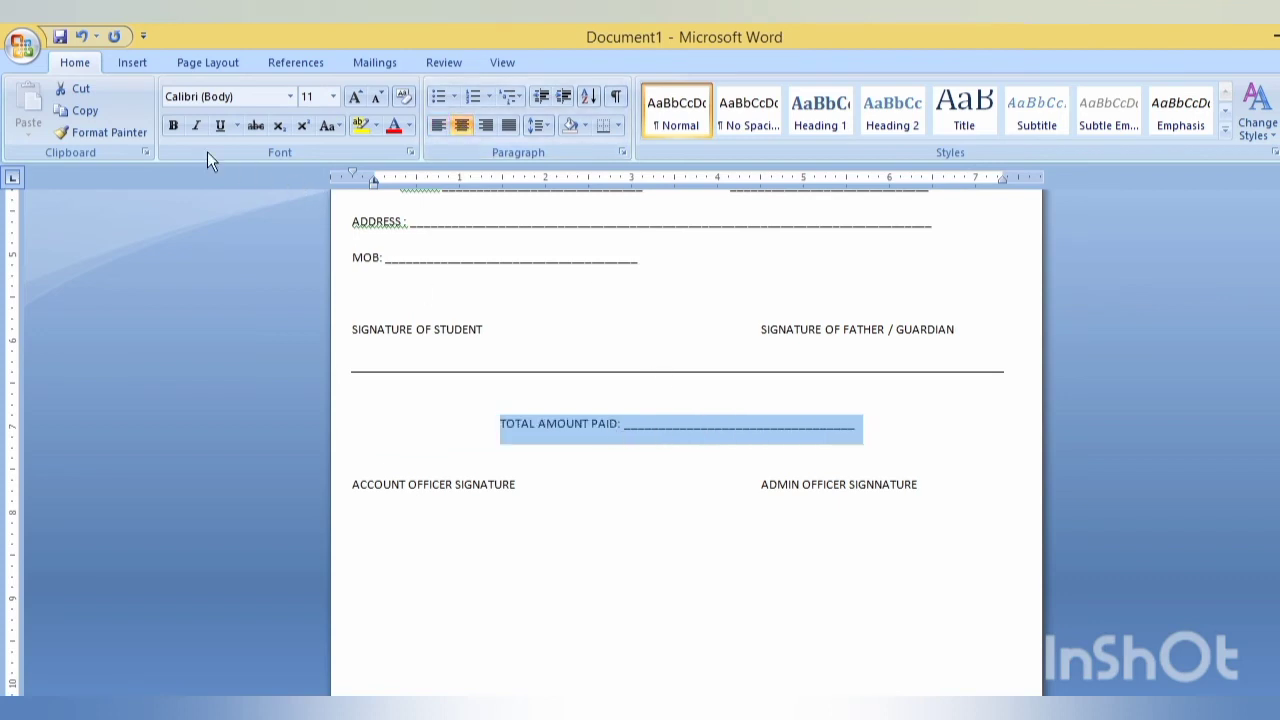
click(173, 125)
click(625, 435)
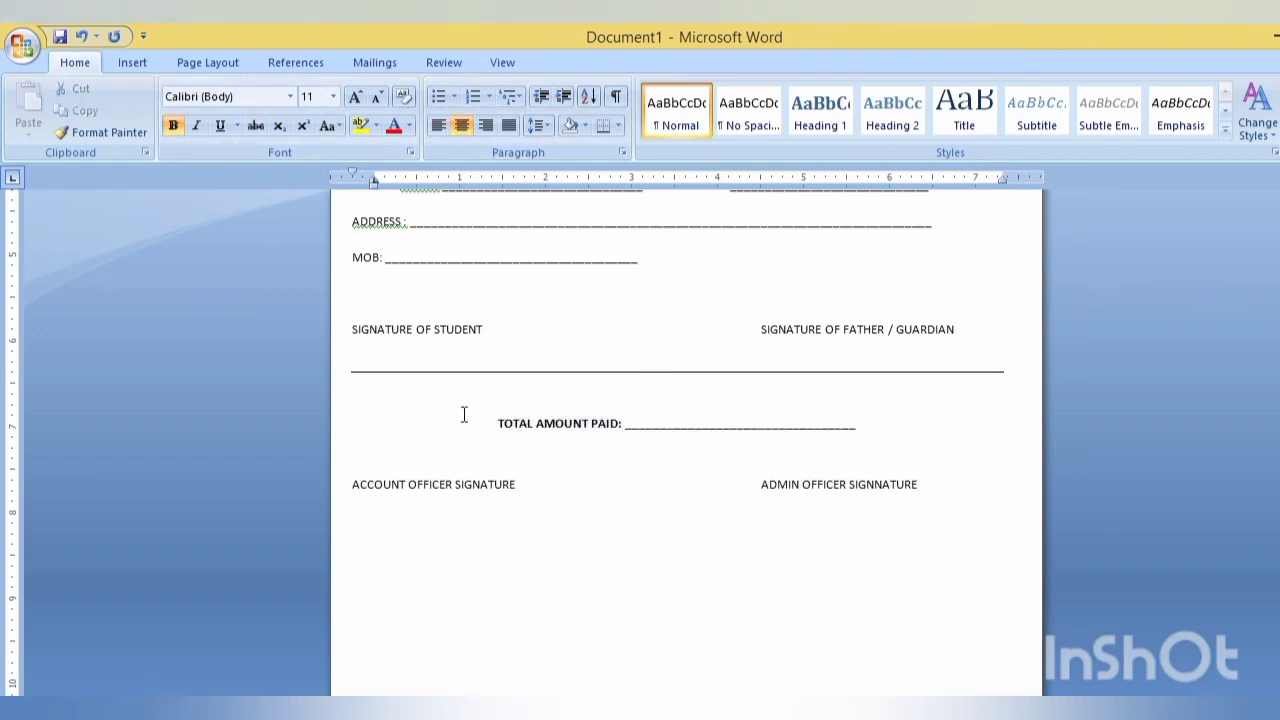
drag(464, 416, 855, 431)
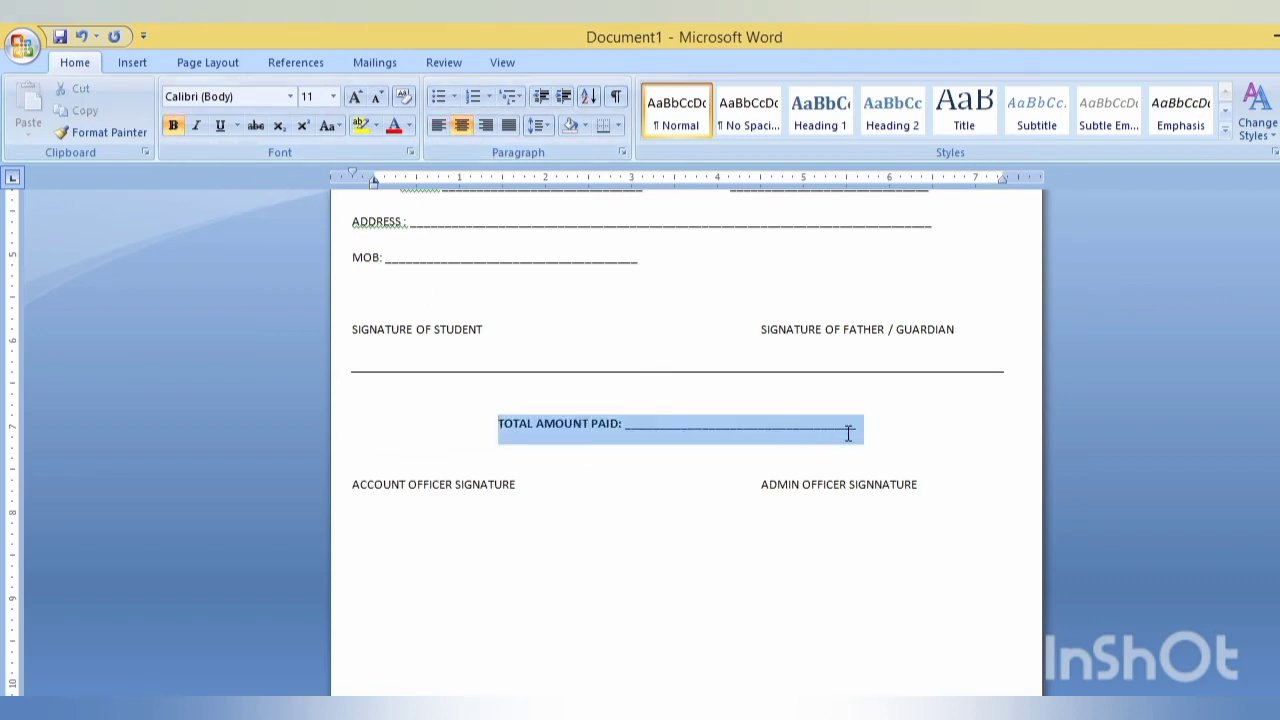
click(357, 95)
click(357, 95)
click(622, 400)
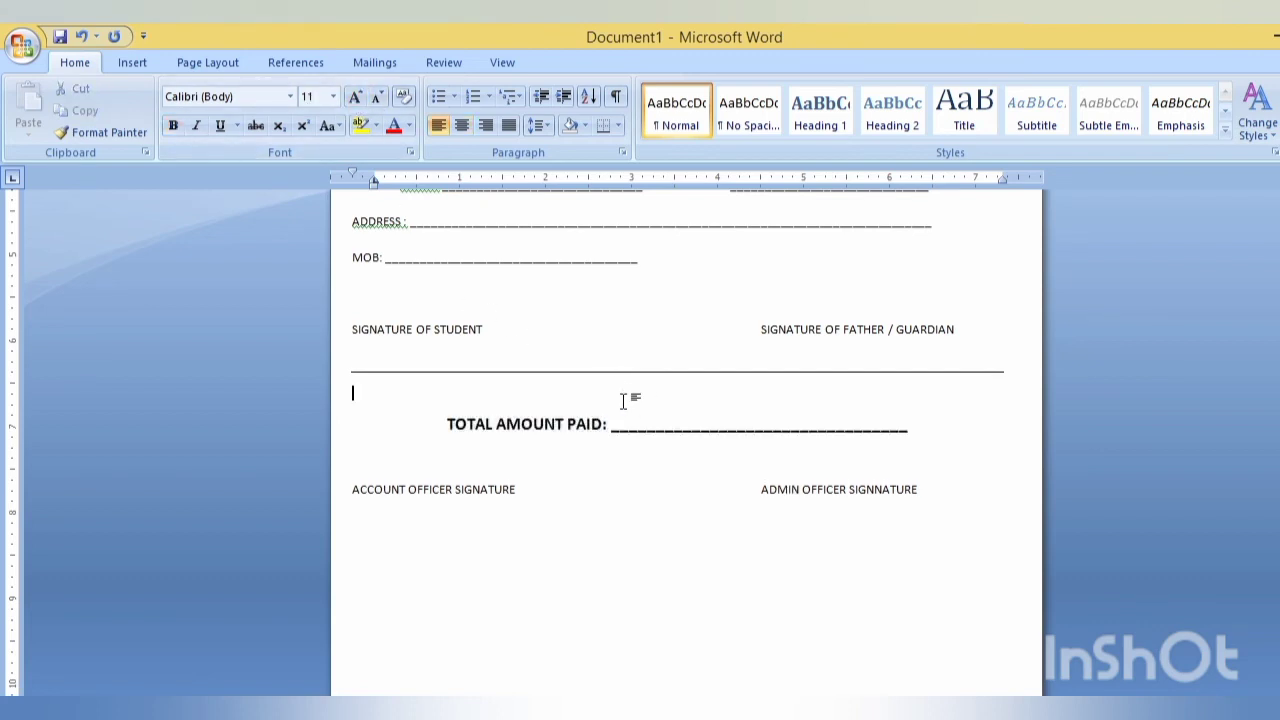
scroll(622, 400, up, 2)
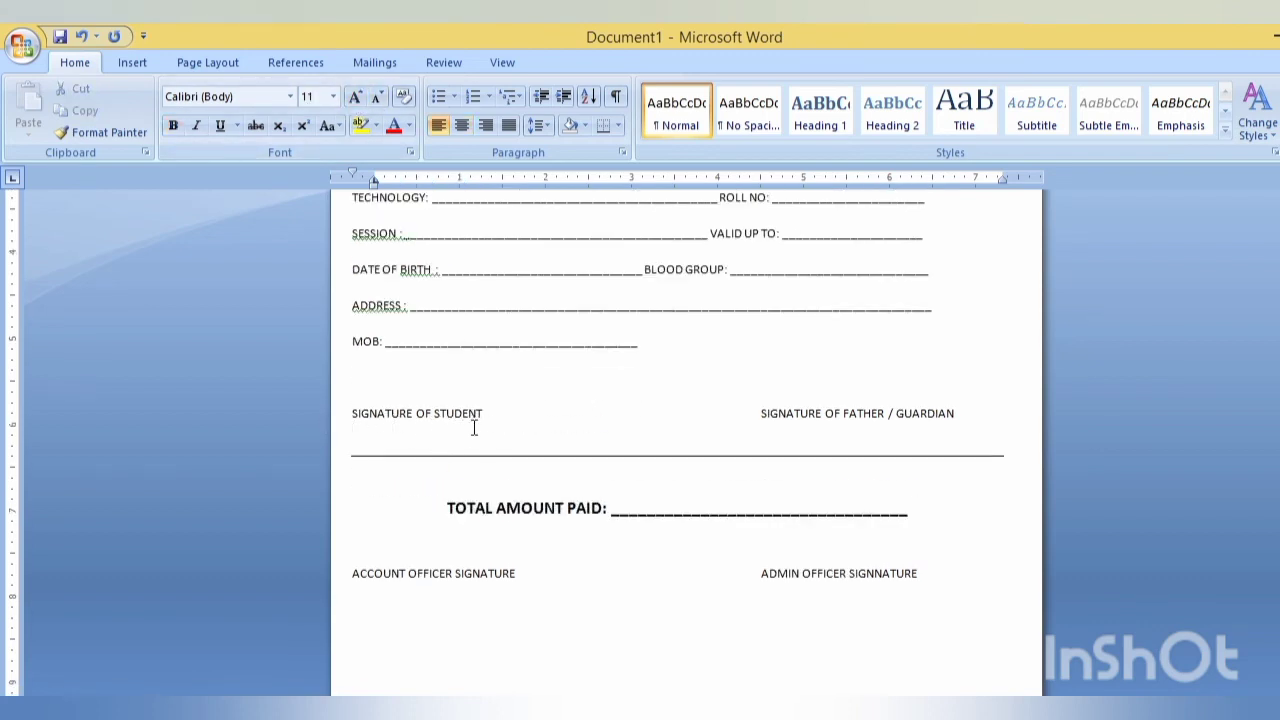
Draw a straight line shape above SIGNATURE OF STUDENT.
click(127, 64)
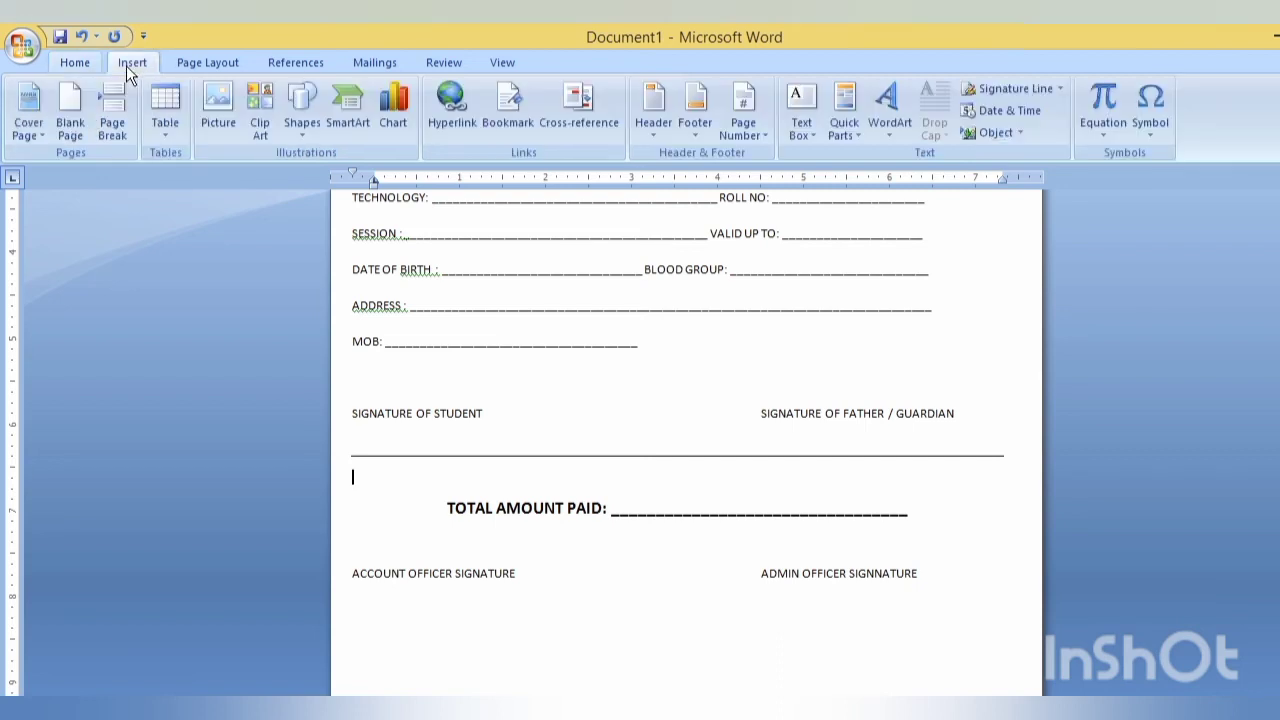
click(309, 130)
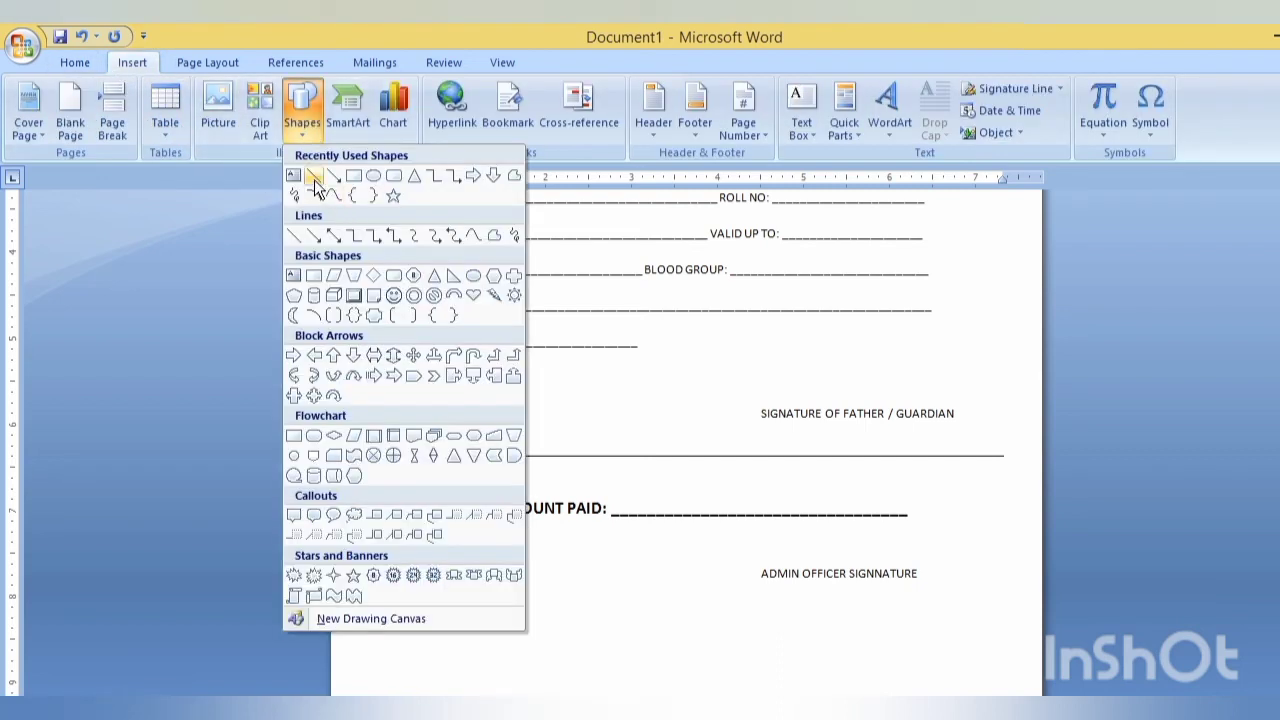
click(312, 177)
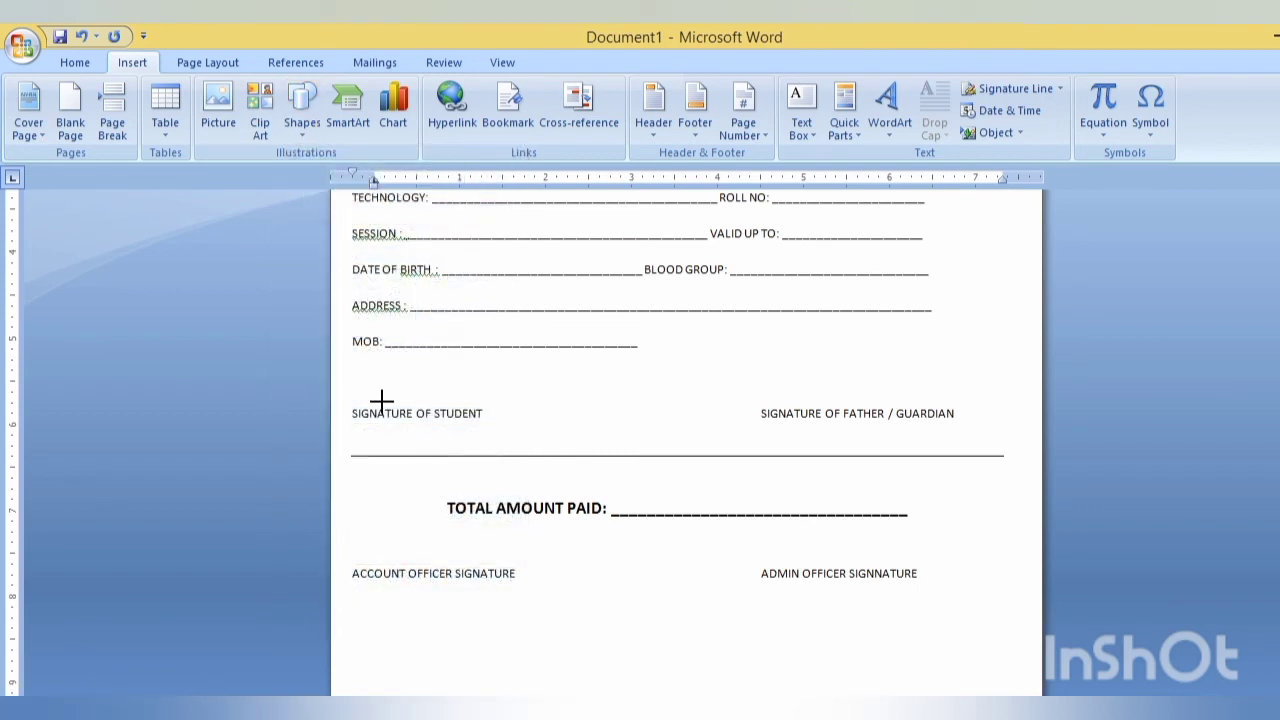
drag(349, 401, 482, 401)
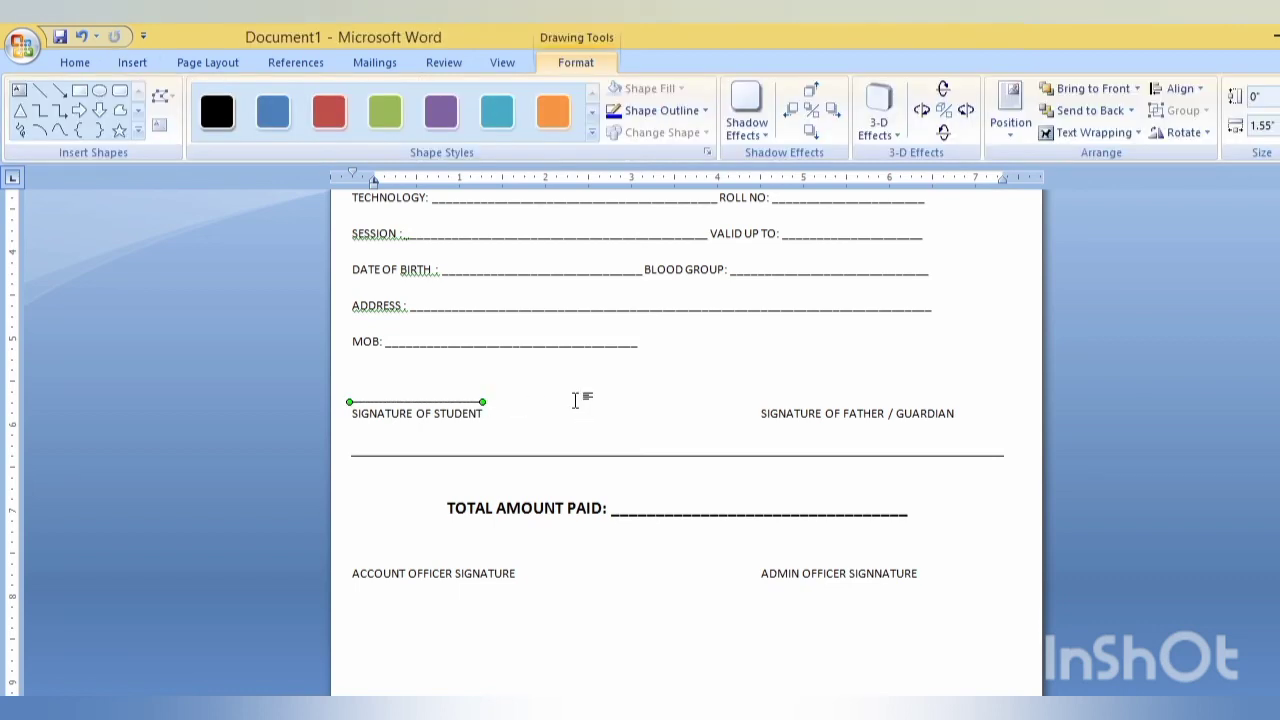
Copy that line and position the copy above SIGNATURE OF FATHER / GUARDIAN.
key(ctrl+c)
key(ctrl+v)
key(Right)
key(Right)
key(Right)
key(Right)
key(Right)
key(Right)
key(Right)
key(Right)
key(Right)
key(Right)
key(Right)
drag(536, 416, 958, 401)
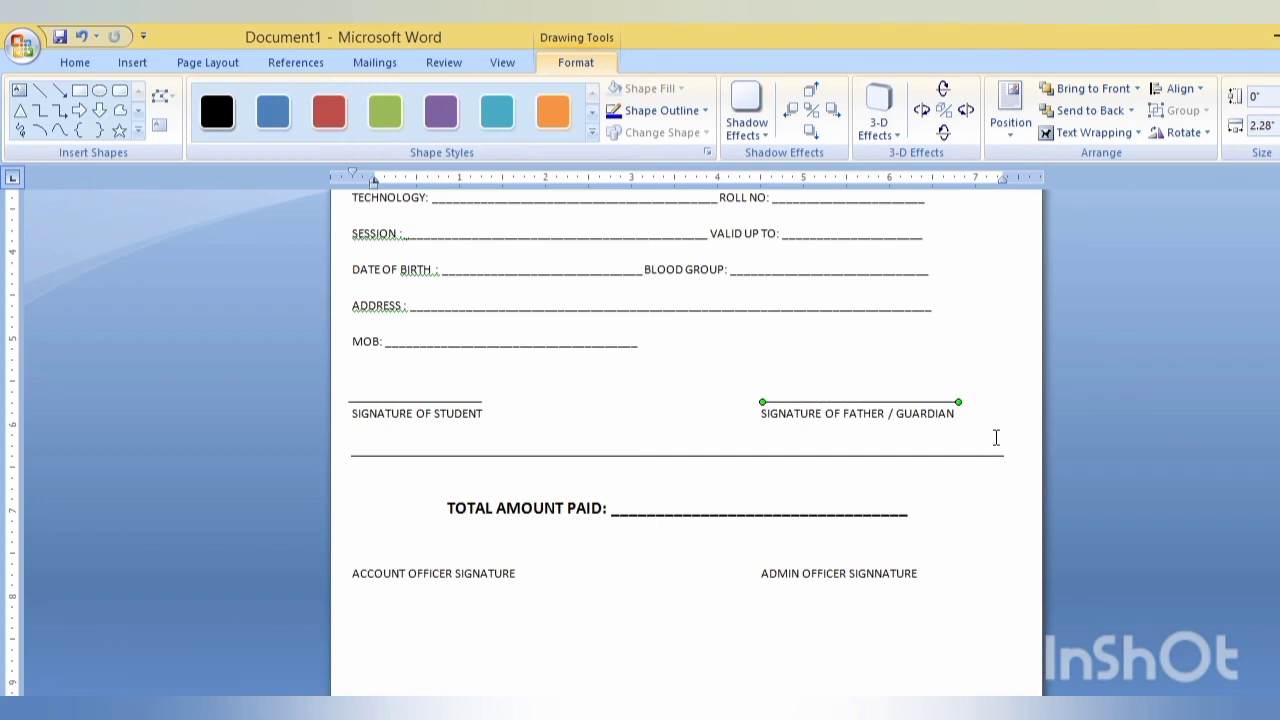
key(Up)
key(Left)
key(Left)
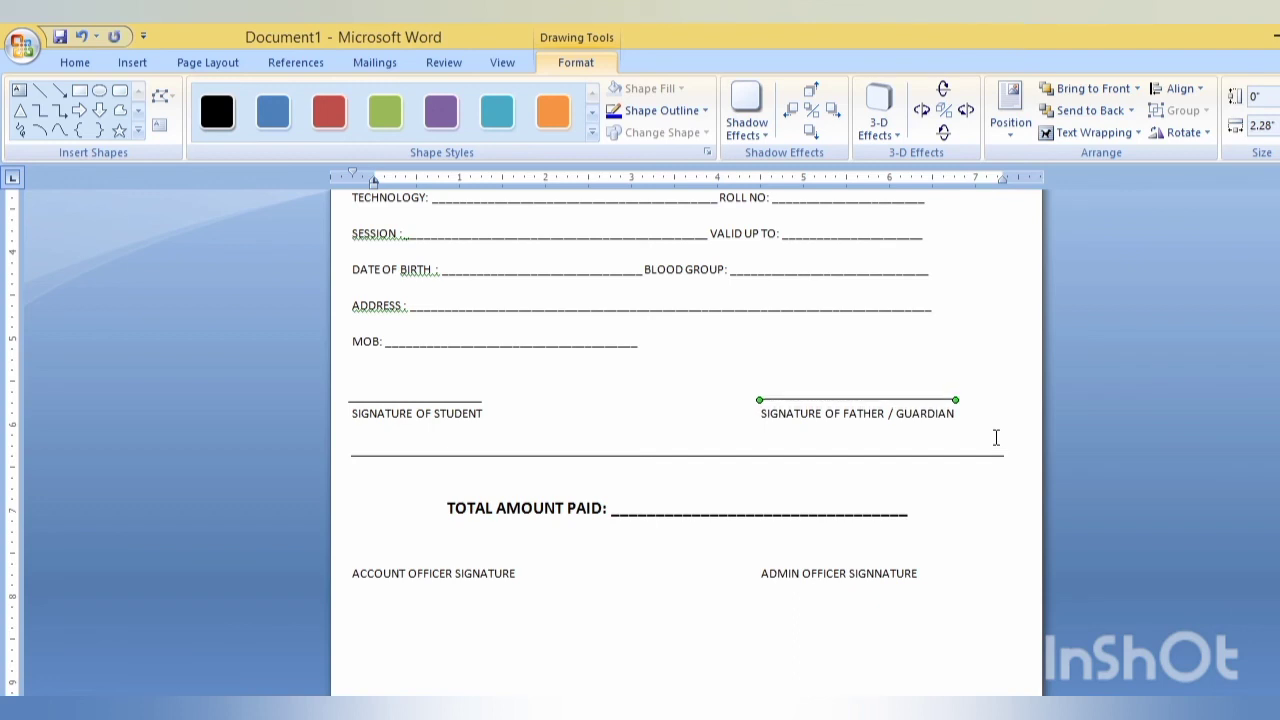
key(Down)
key(Down)
key(Down)
key(Down)
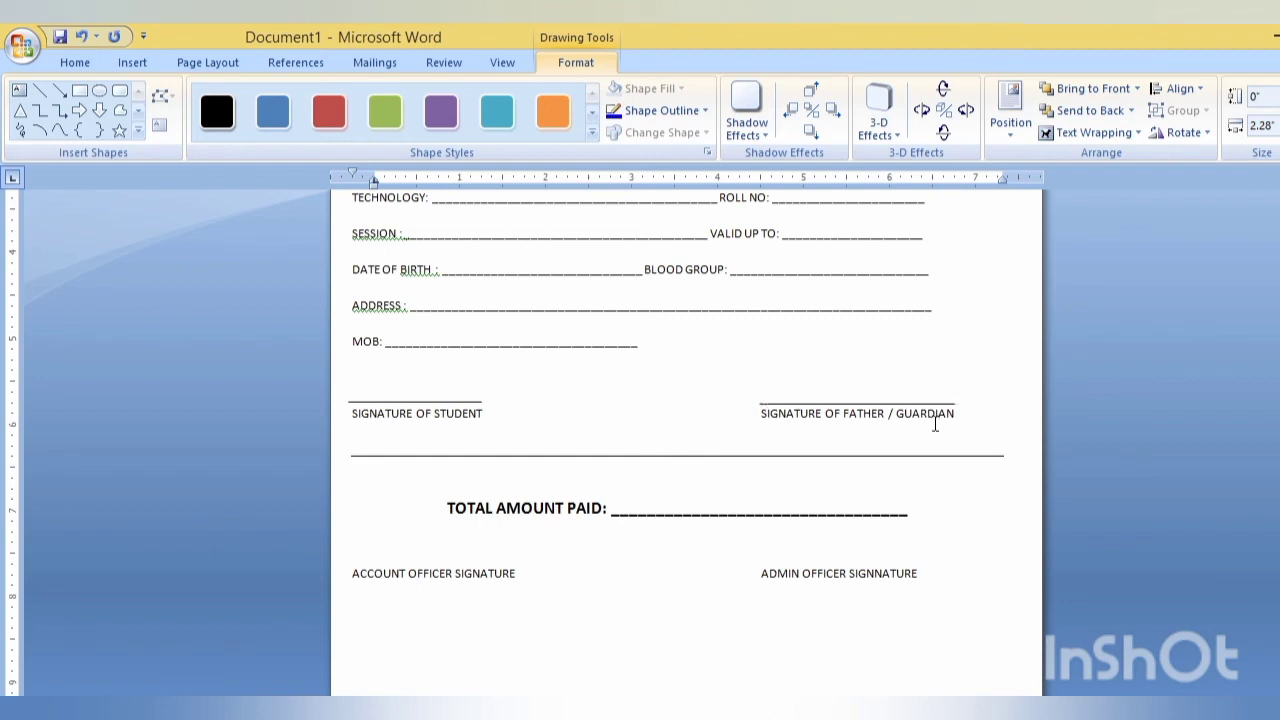
Duplicate the guardian line, then place and shorten the copy above ACCOUNT OFFICER SIGNATURE.
click(786, 427)
scroll(600, 480, down, 3)
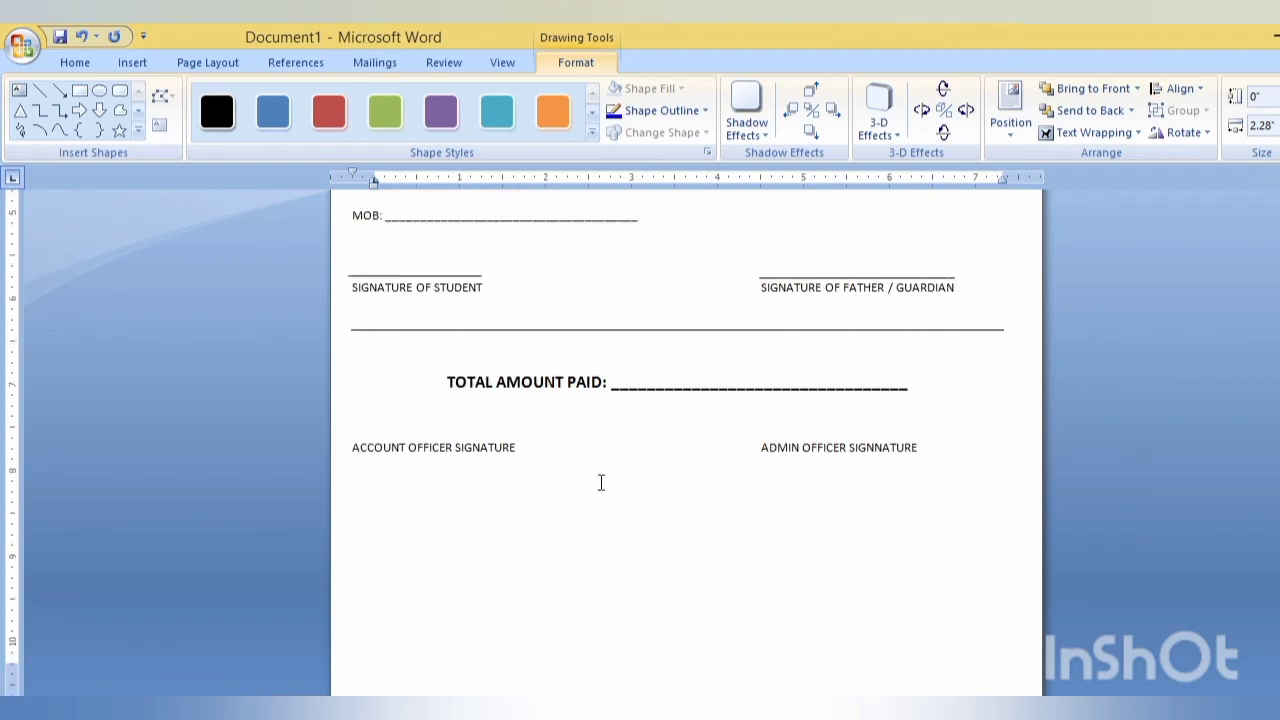
scroll(606, 480, down, 1)
scroll(683, 440, up, 4)
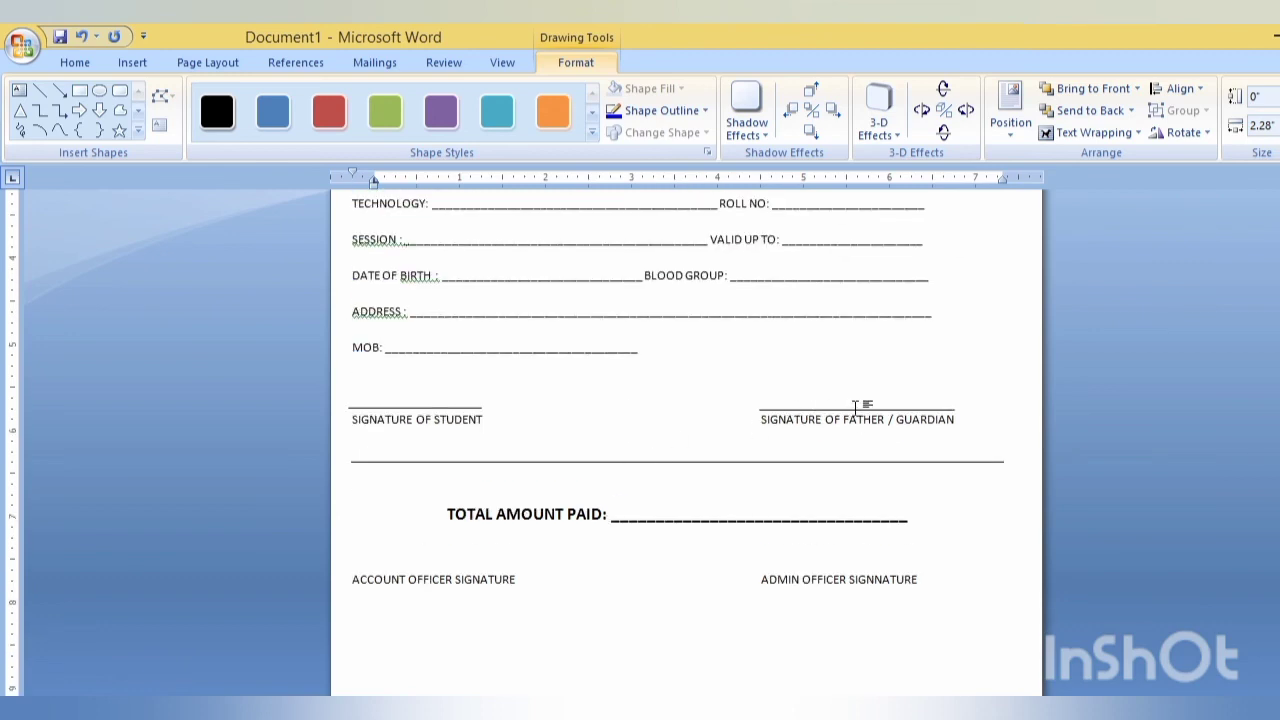
click(857, 410)
key(ctrl+d)
drag(866, 428, 402, 566)
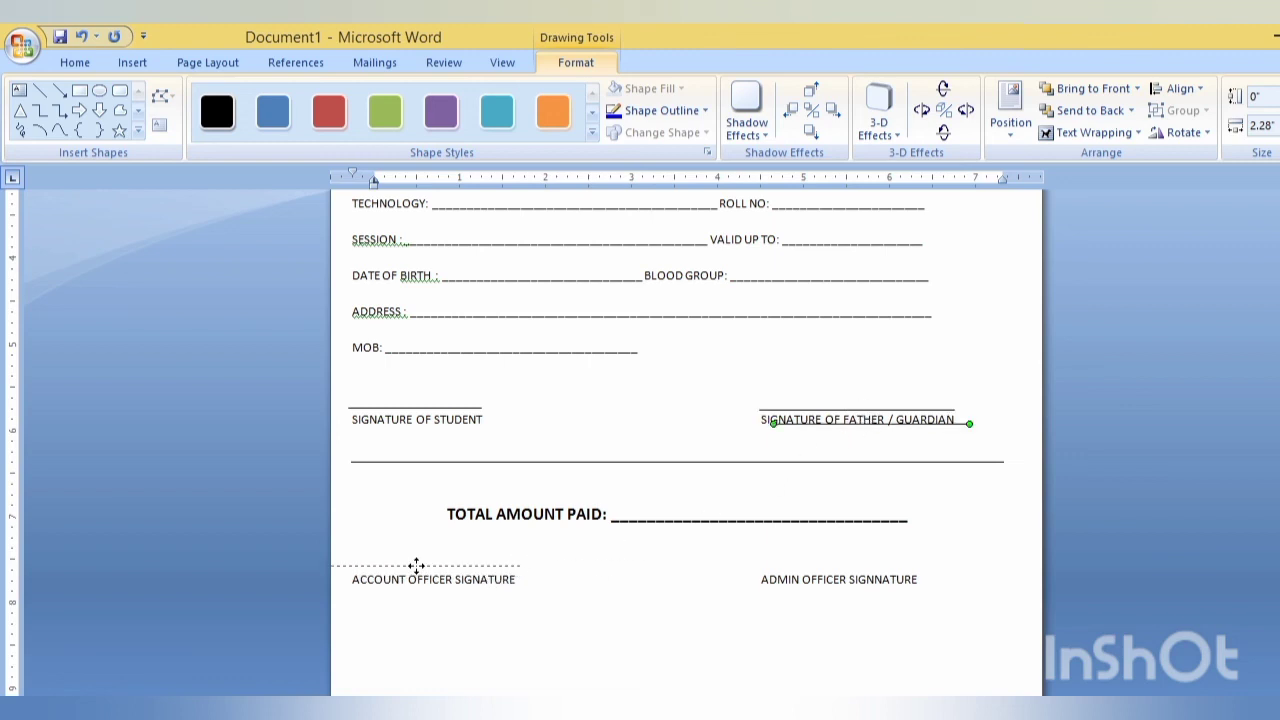
drag(402, 566, 454, 566)
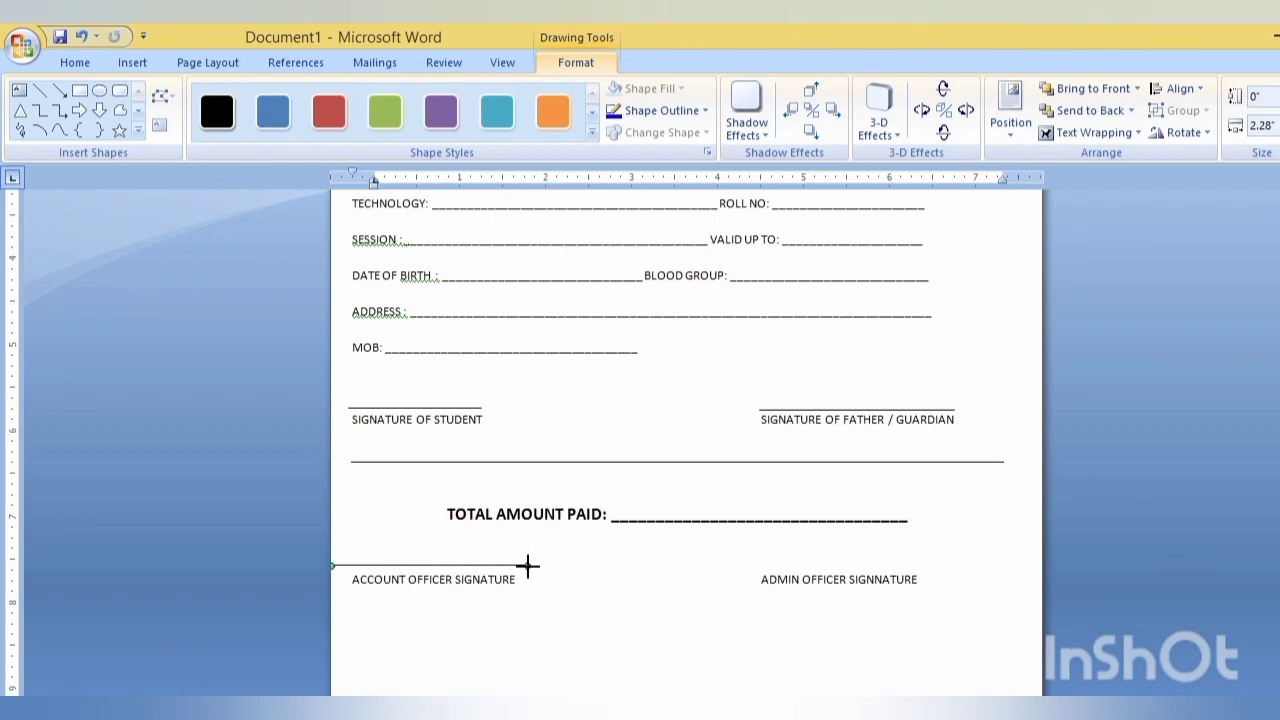
drag(528, 566, 474, 566)
key(Right)
key(Right)
key(Right)
key(Right)
drag(517, 567, 520, 566)
key(ctrl+Left)
key(ctrl+Left)
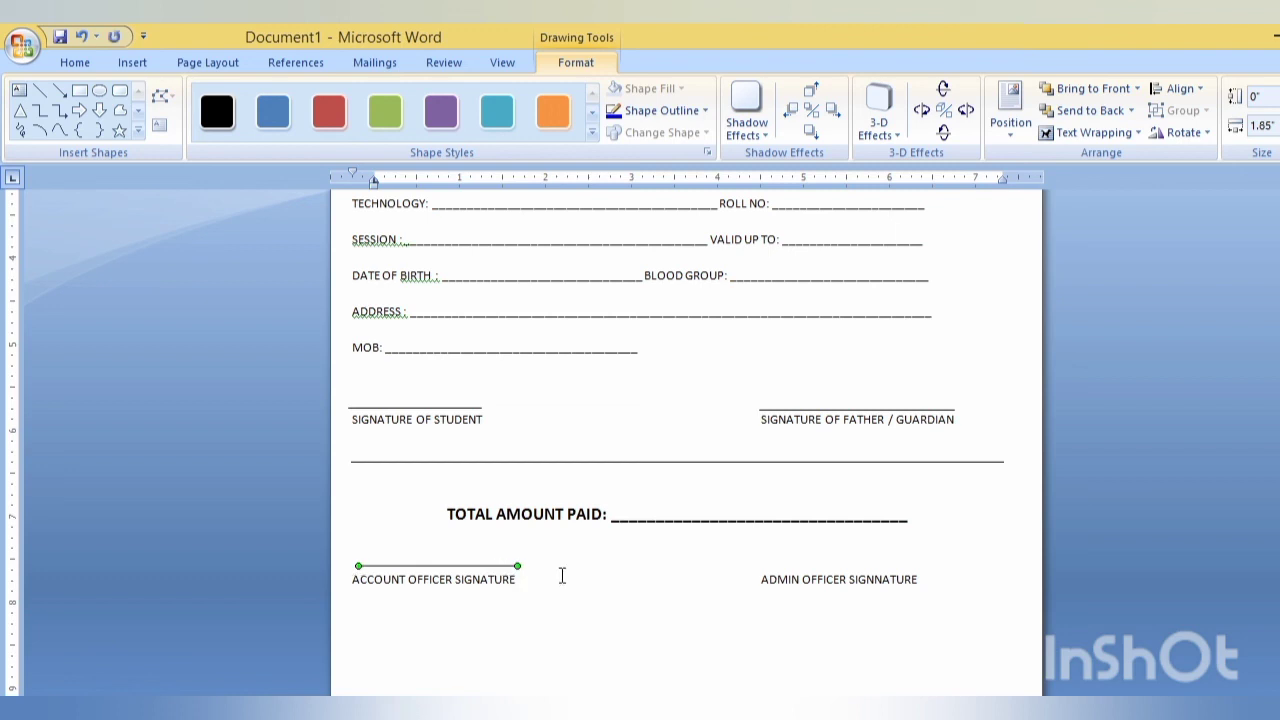
key(ctrl+Left)
key(ctrl+Left)
key(ctrl+Left)
key(ctrl+Left)
click(562, 576)
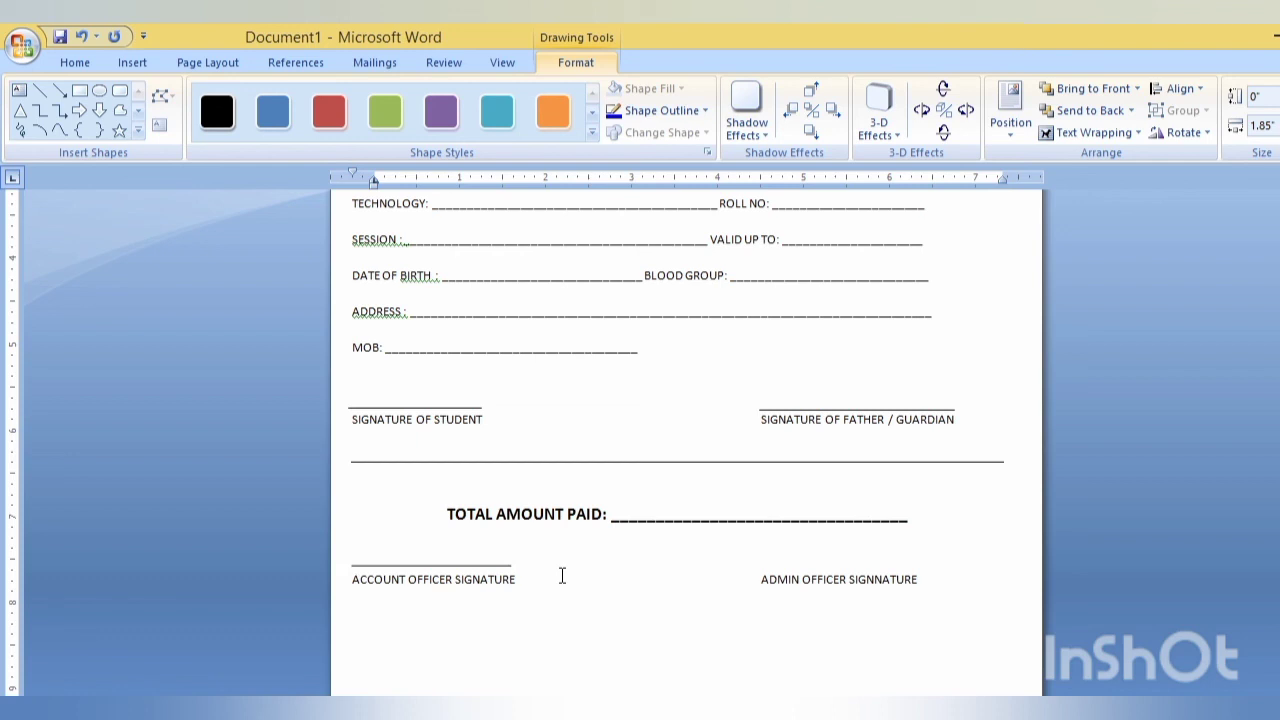
Duplicate the account officer line and place the copy above ADMIN OFFICER SIGNNATURE.
click(437, 566)
key(ctrl+d)
drag(497, 579, 849, 565)
drag(849, 565, 890, 566)
key(ctrl+Down)
click(950, 540)
scroll(509, 517, up, 2)
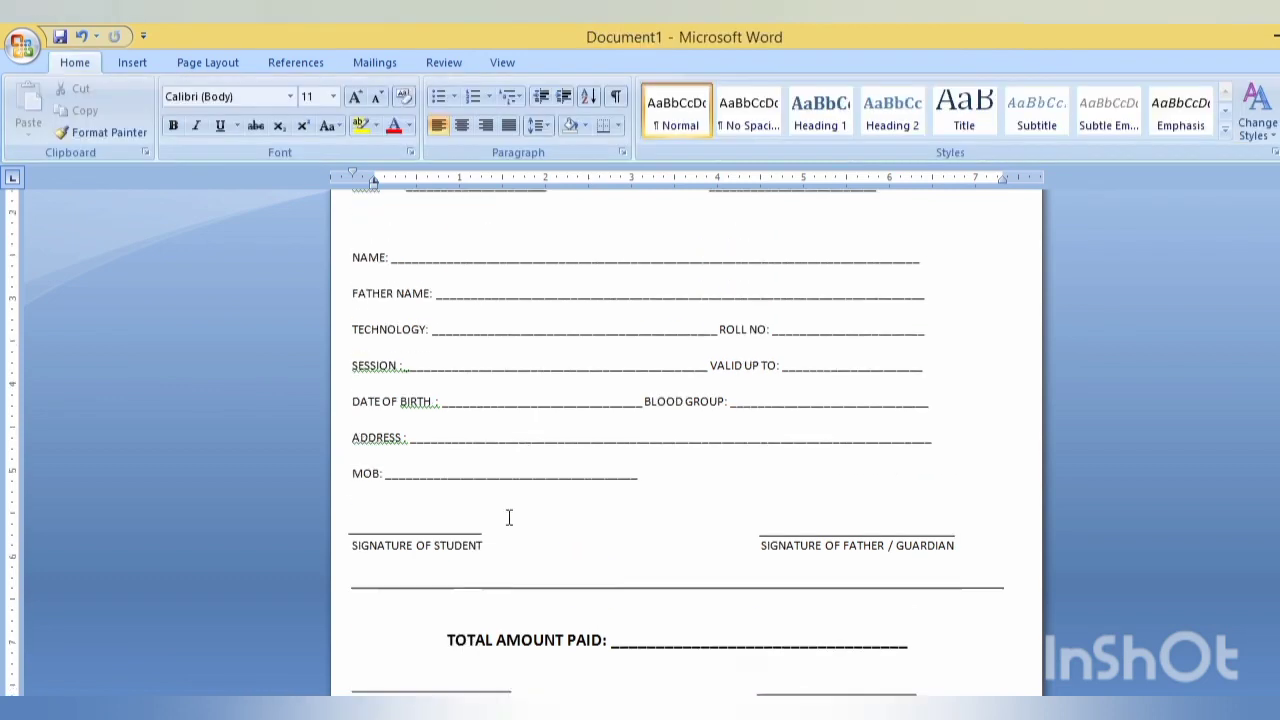
scroll(507, 511, up, 2)
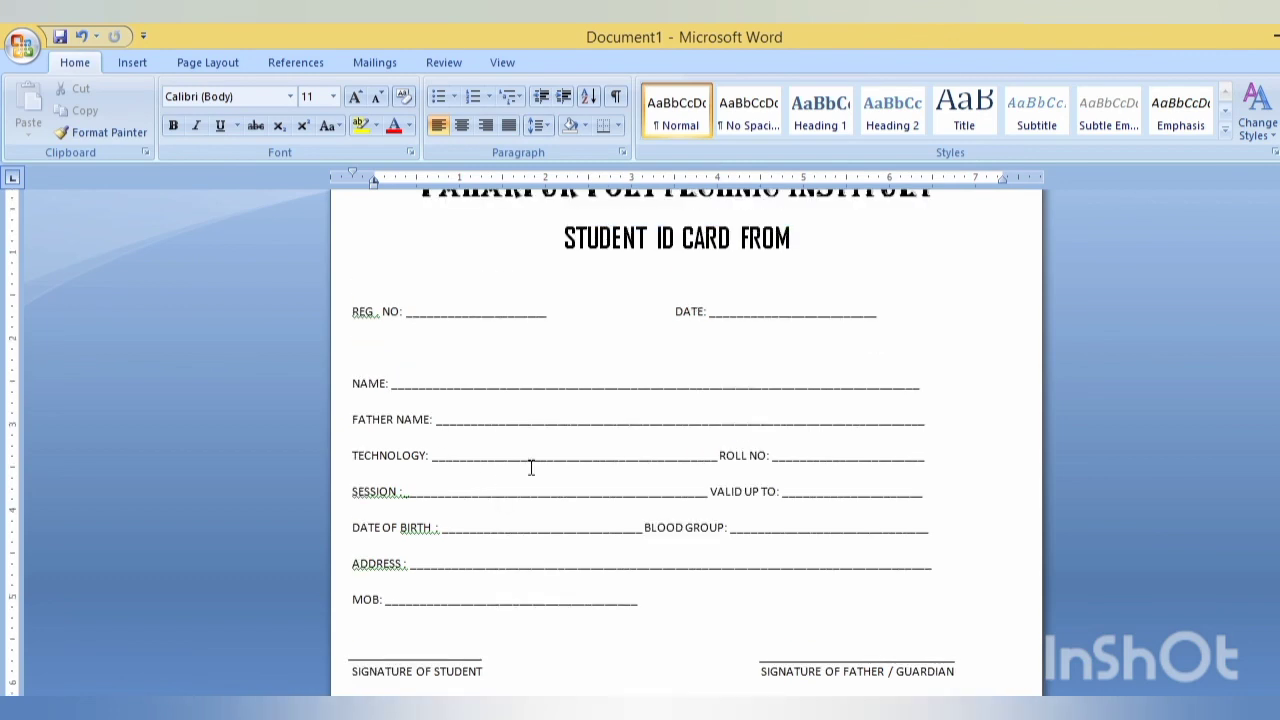
scroll(476, 460, up, 1)
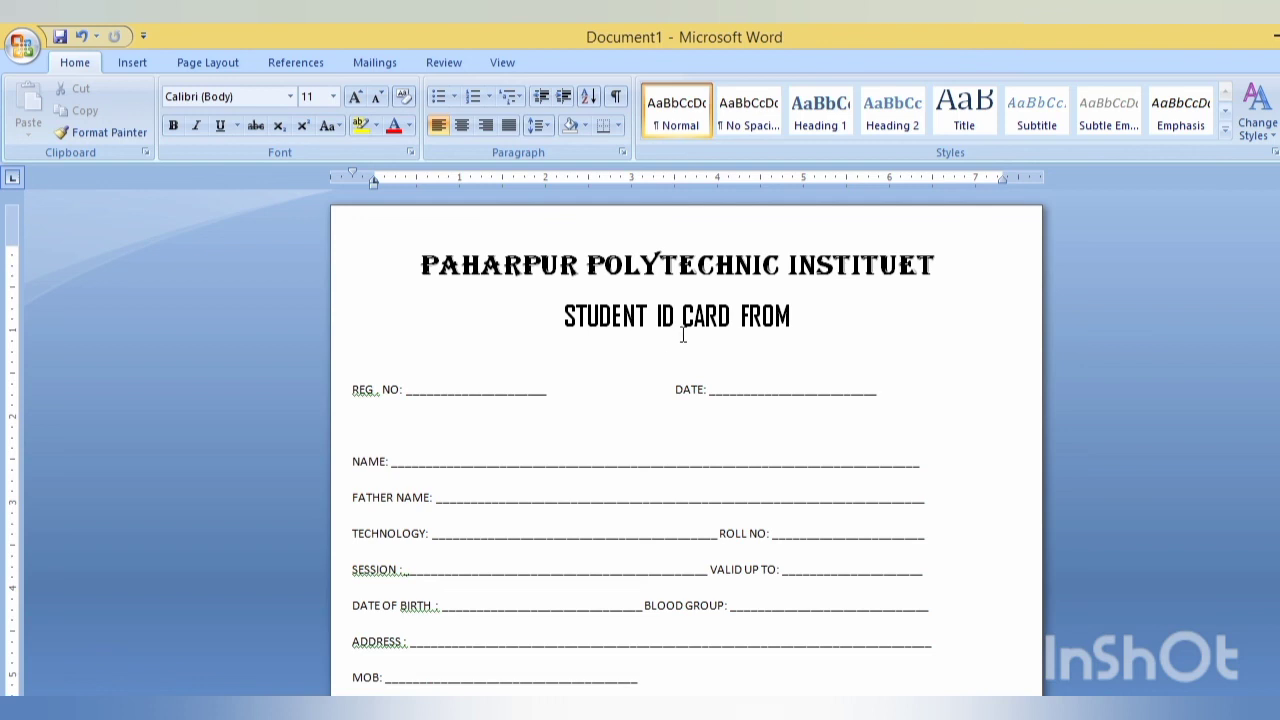
scroll(501, 481, down, 1)
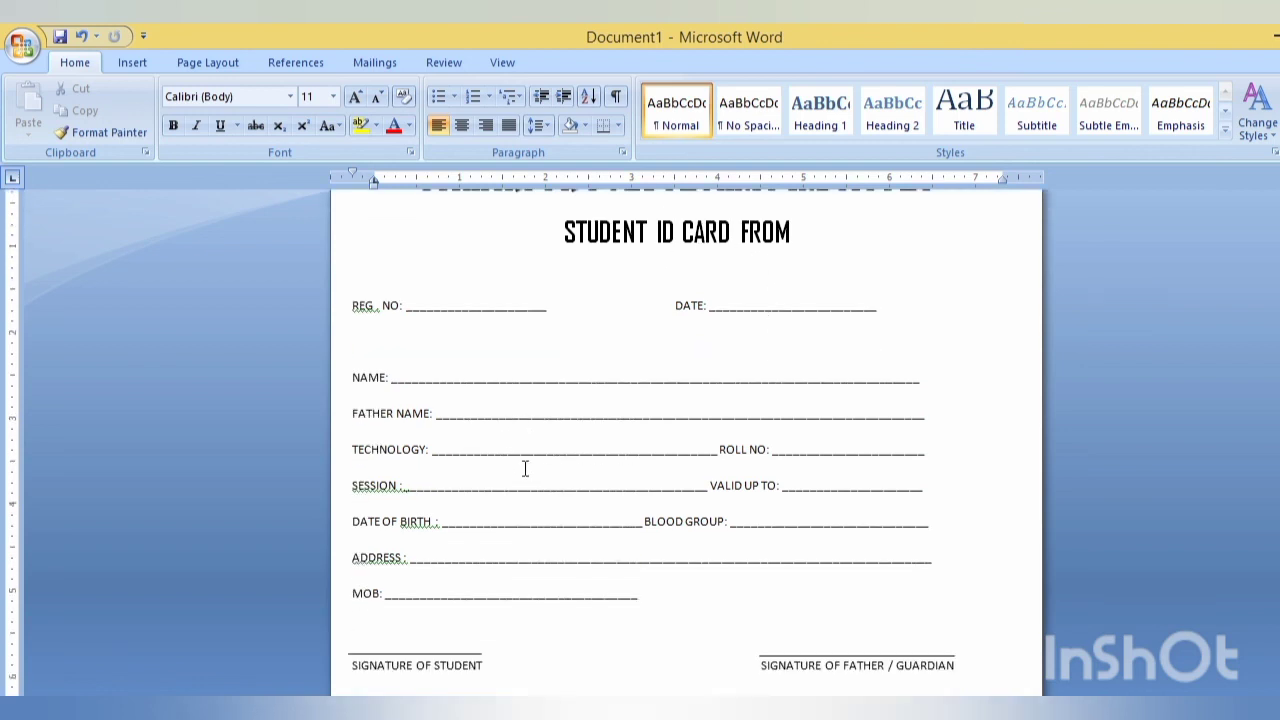
scroll(523, 474, down, 1)
scroll(523, 474, down, 2)
scroll(521, 489, down, 1)
scroll(521, 489, up, 3)
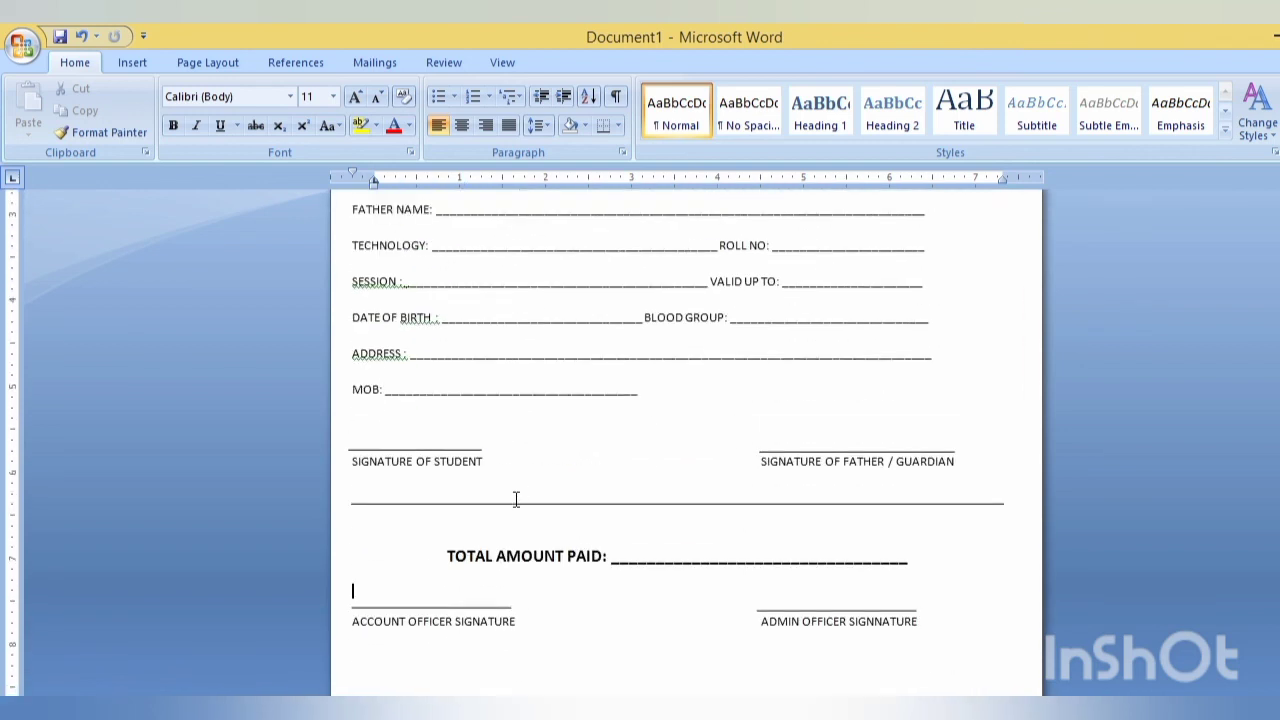
click(543, 584)
scroll(597, 469, down, 2)
scroll(546, 463, up, 2)
scroll(546, 463, up, 3)
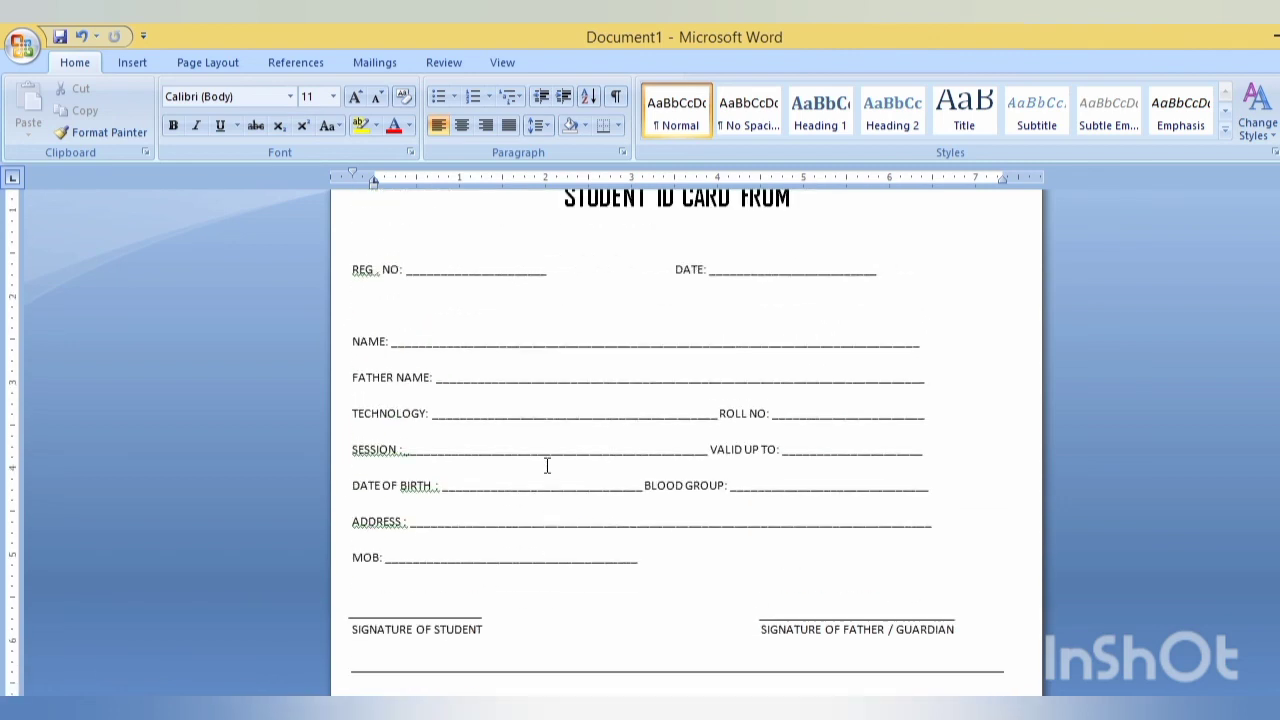
scroll(547, 465, up, 2)
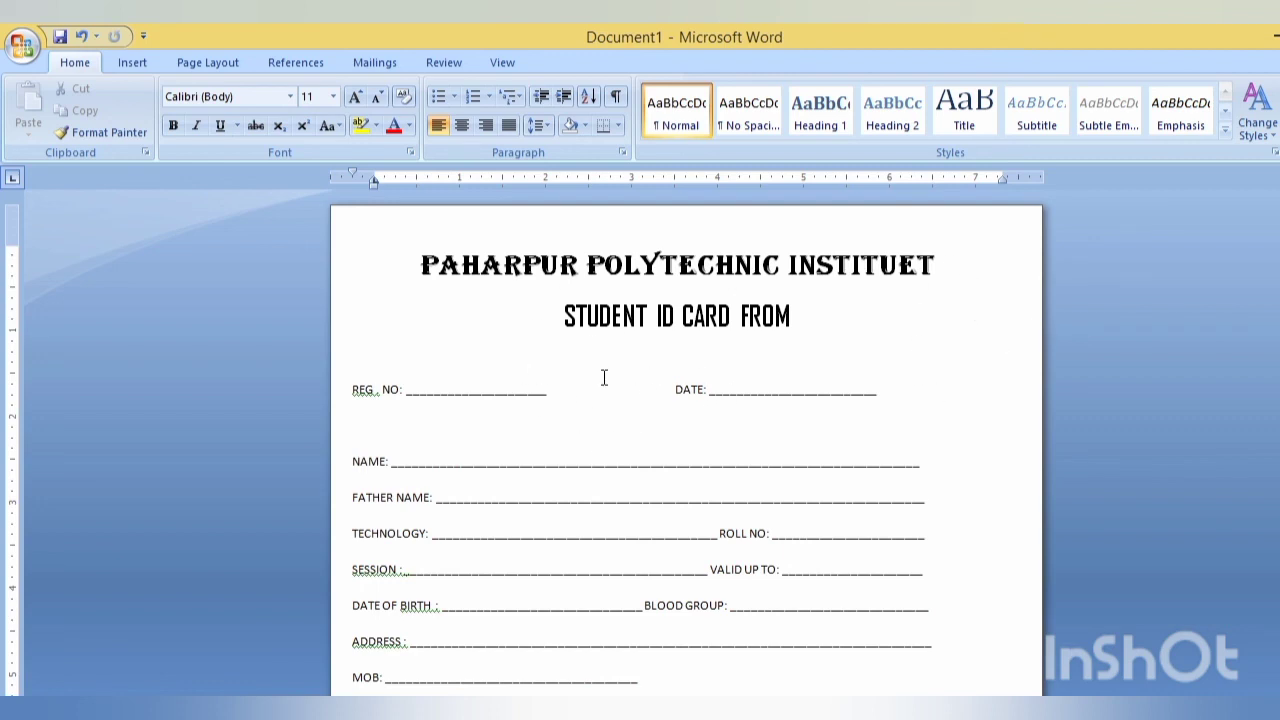
scroll(612, 449, down, 3)
scroll(609, 449, down, 4)
scroll(609, 449, down, 1)
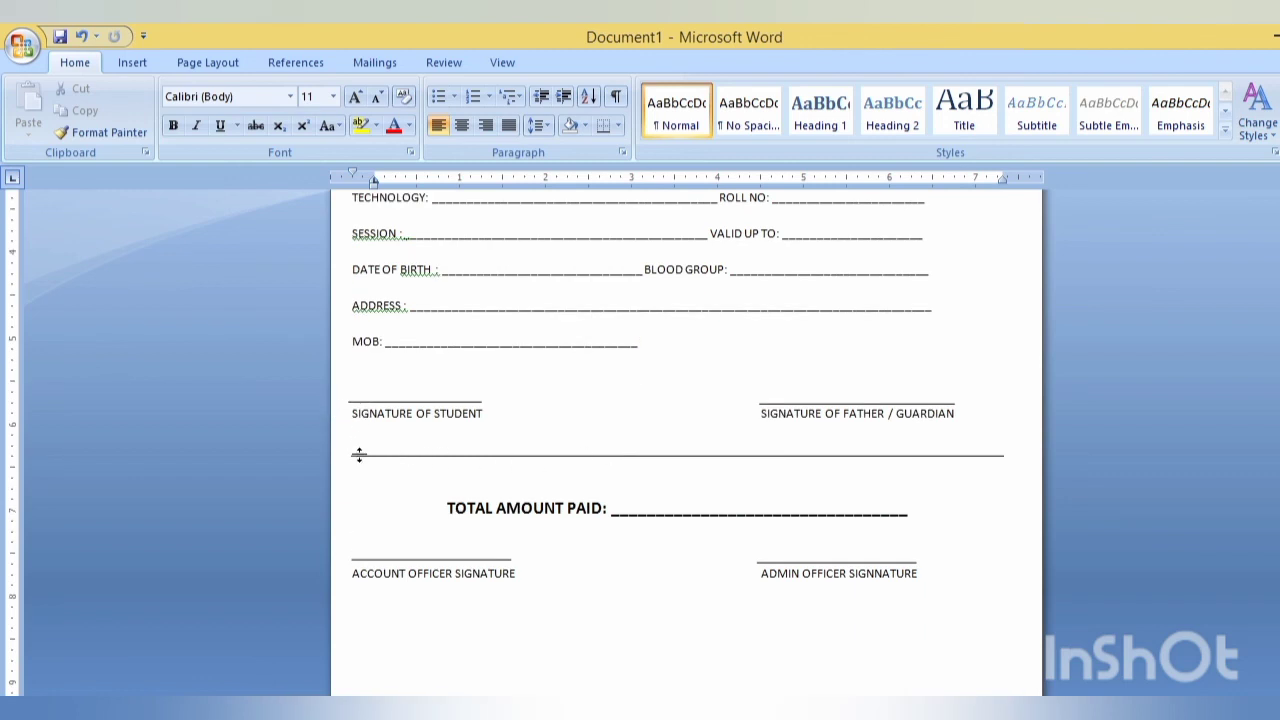
scroll(440, 337, up, 5)
scroll(496, 362, up, 3)
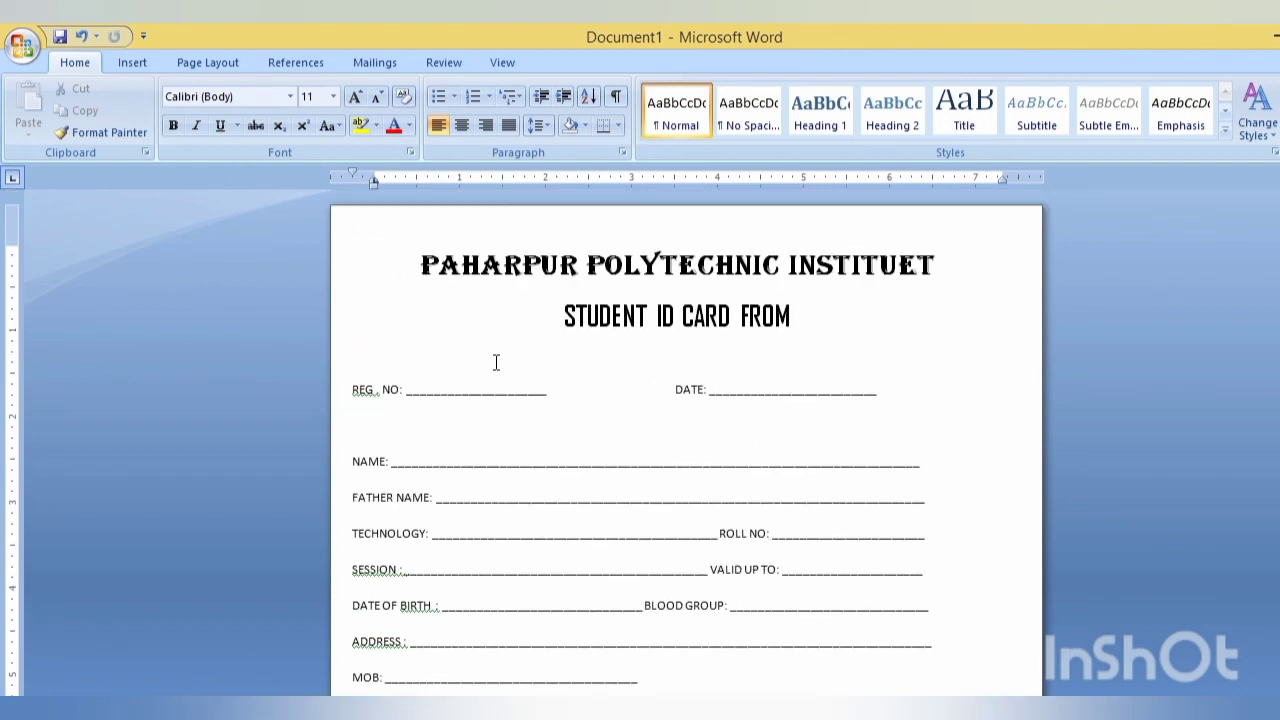